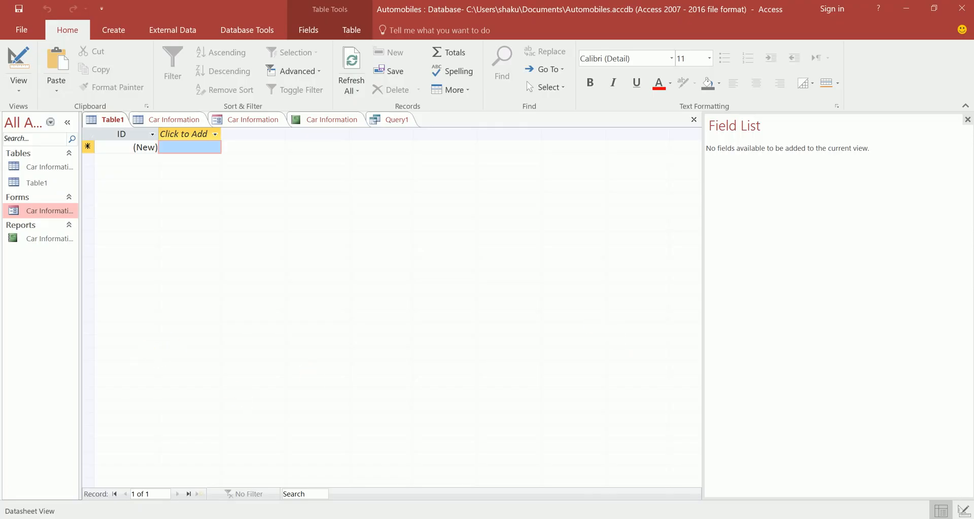
Step: Launch a second instance of Access 2016 to reach its start screen with the database templates
key("super")
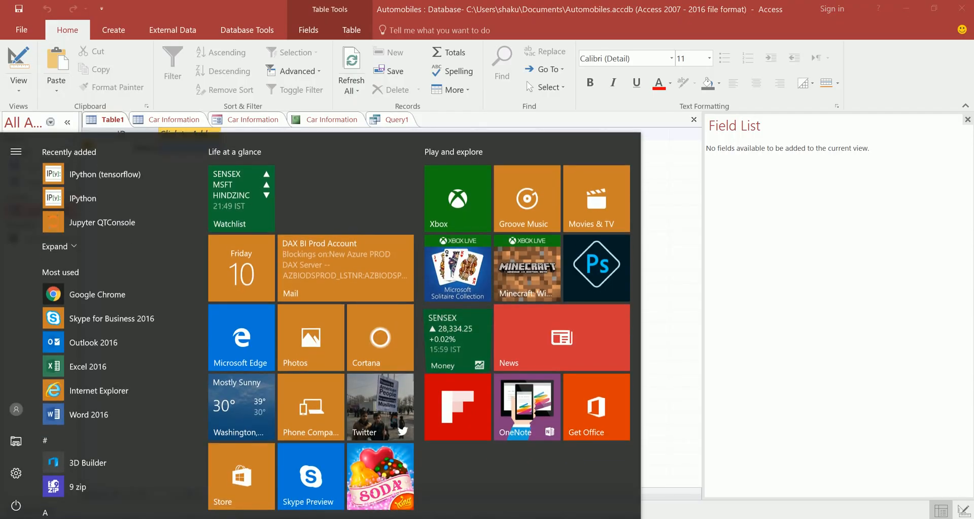
type("ac")
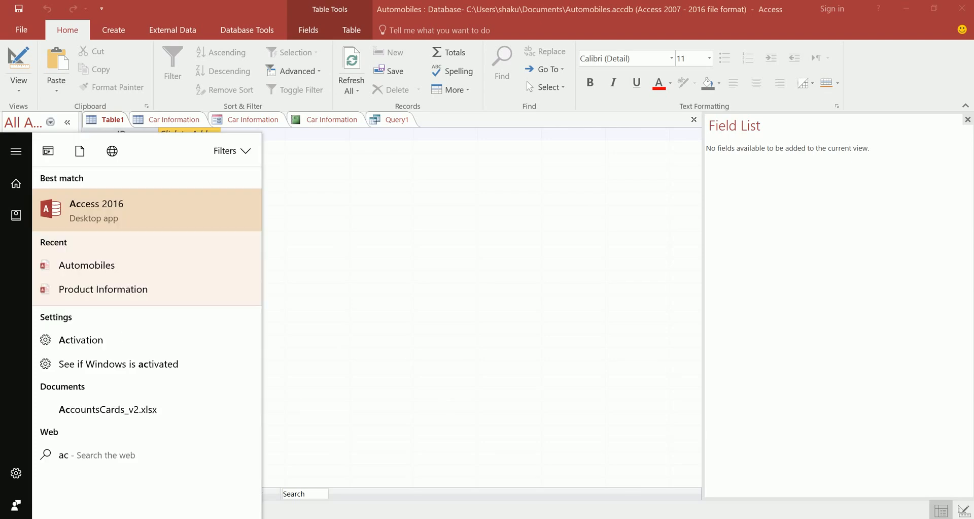
type("cess")
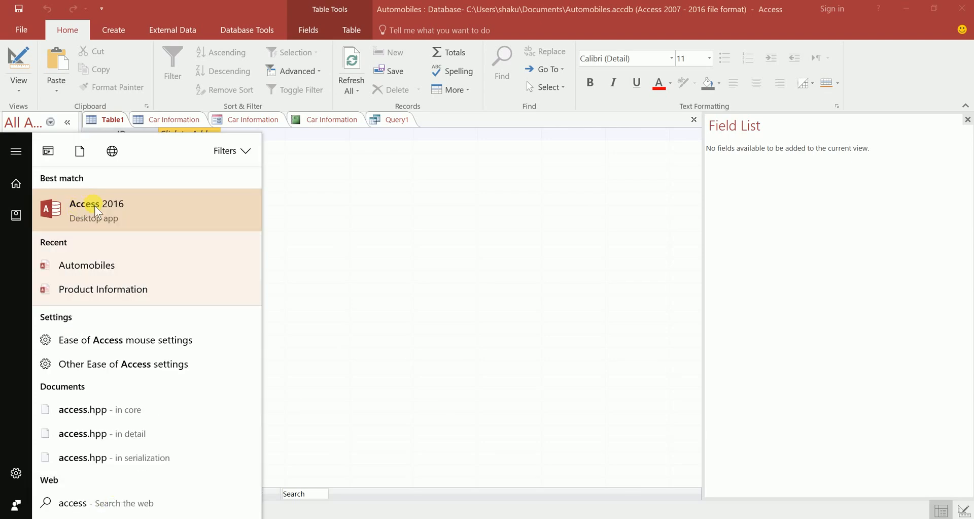
left_click(154, 206)
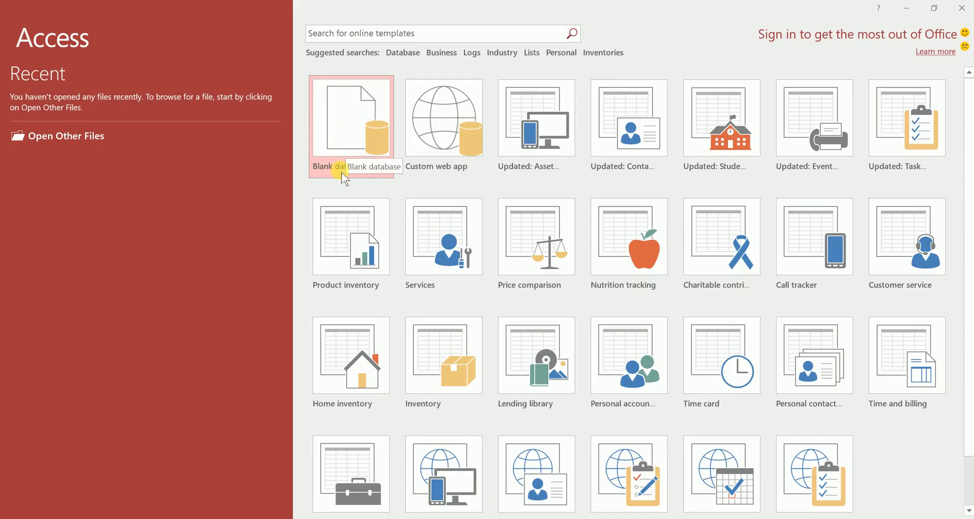
Step: Create a blank desktop database named Database1 in the Documents folder
left_click(347, 137)
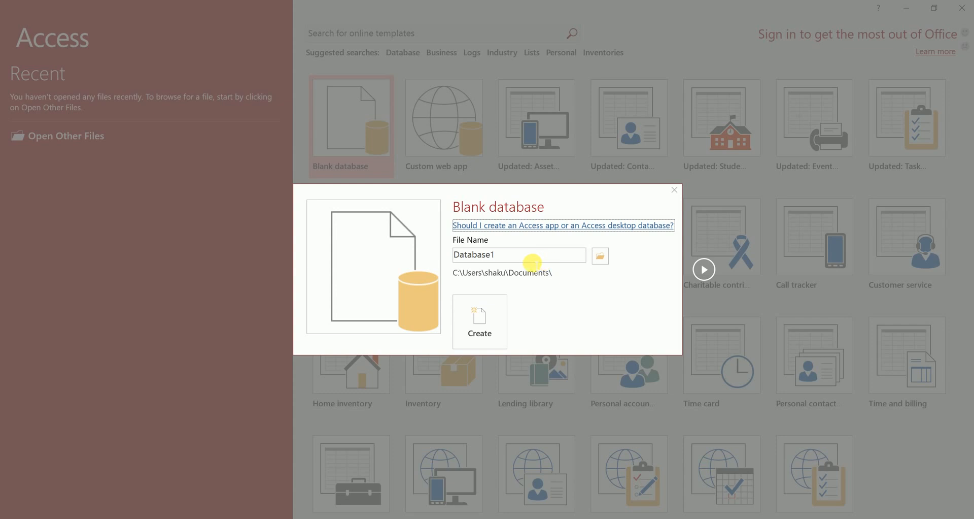
double_click(503, 256)
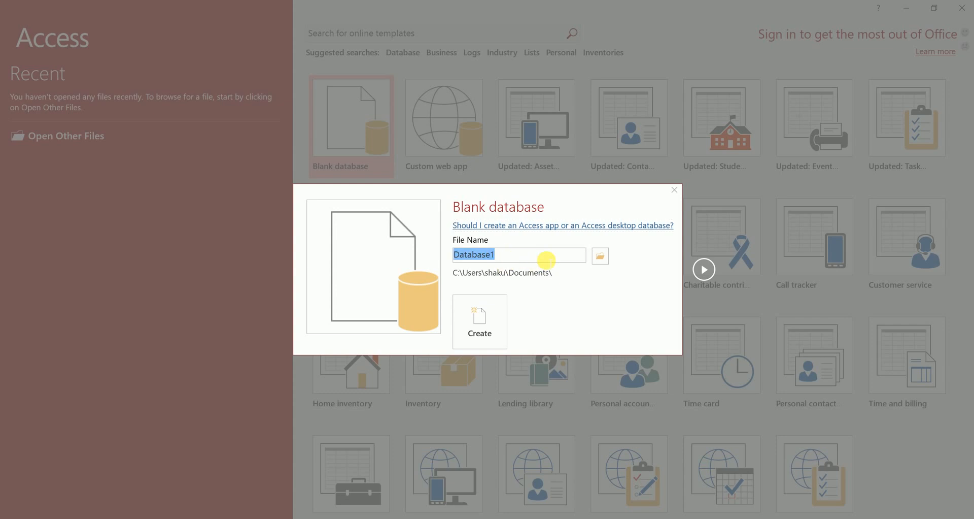
left_click(574, 258)
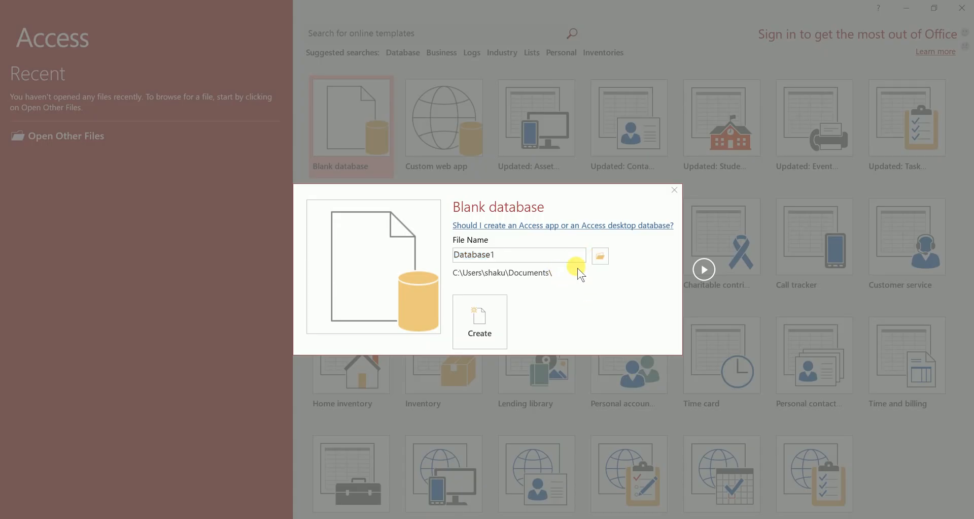
left_click(601, 256)
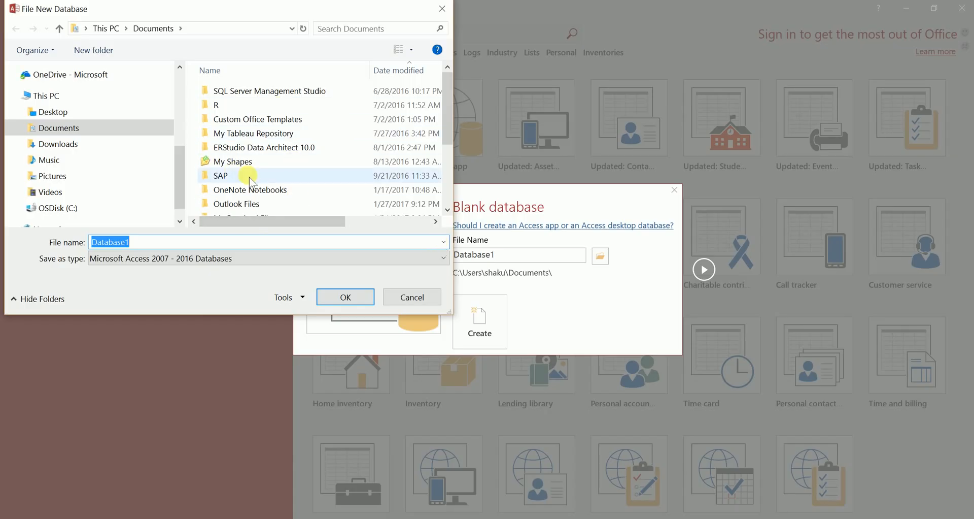
left_click(442, 8)
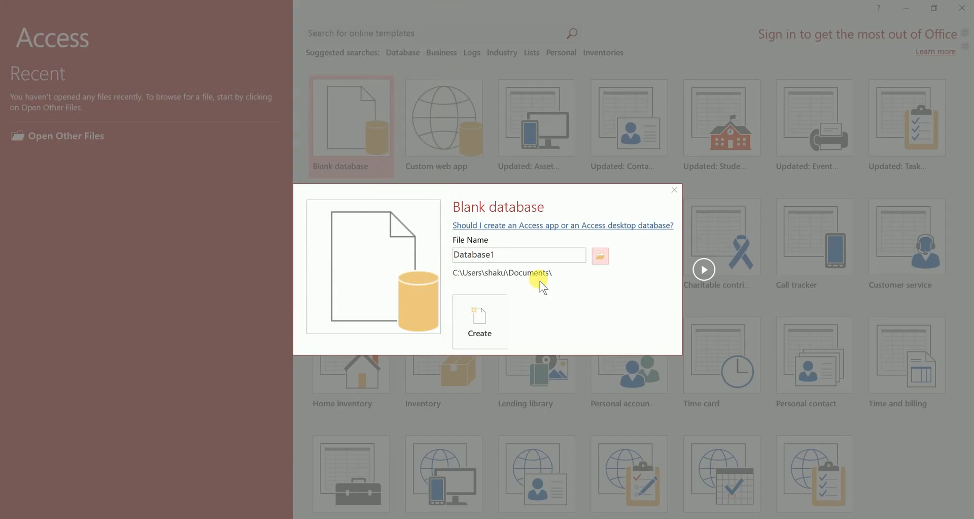
left_click(480, 332)
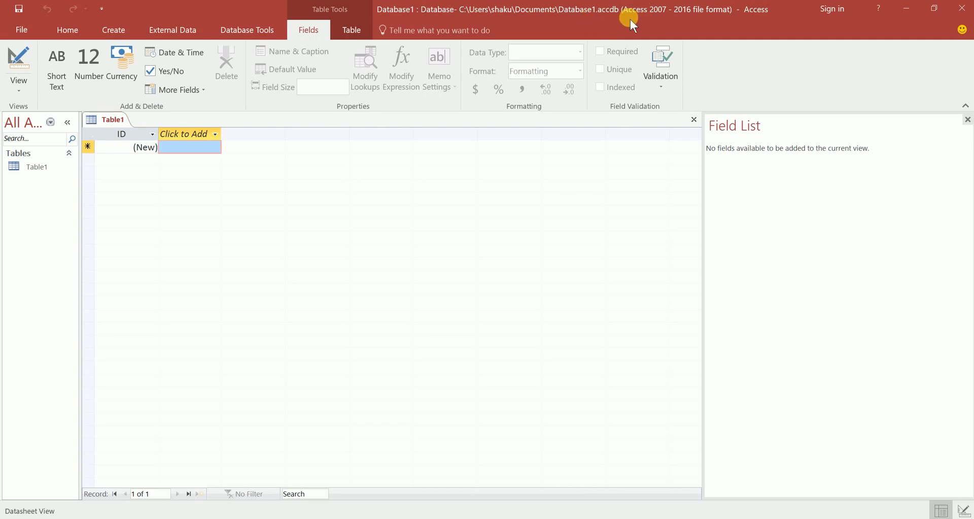
Step: Shrink and move the Database1 window off the Automobiles database, and close Database1
double_click(601, 12)
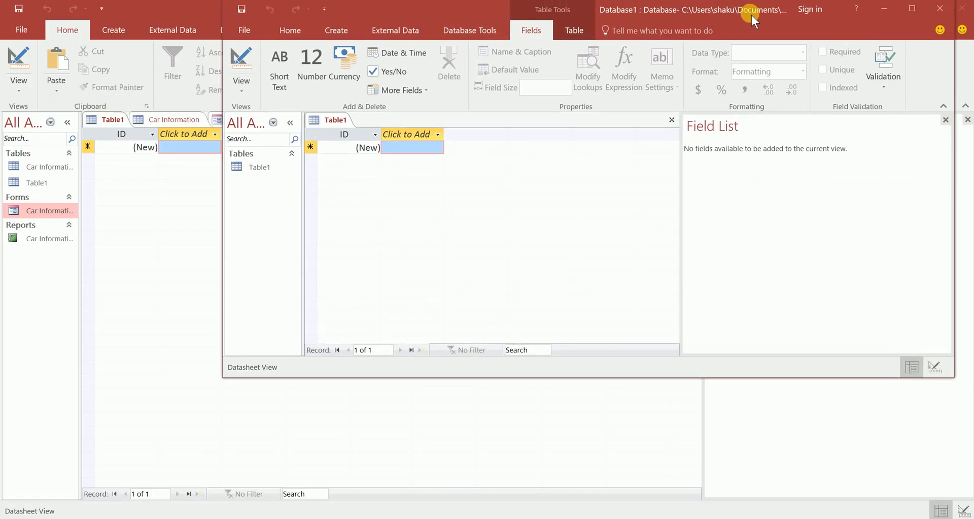
left_click_drag(486, 16, 348, 46)
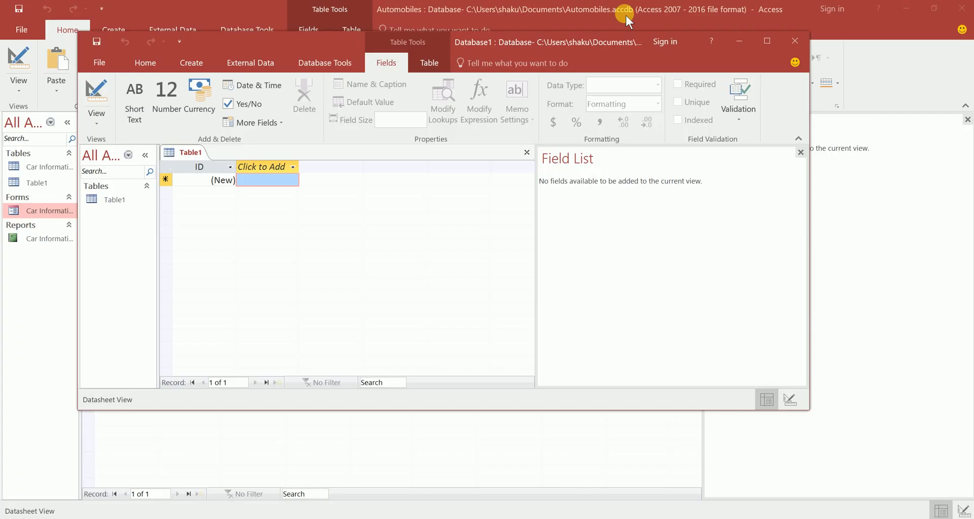
left_click(800, 40)
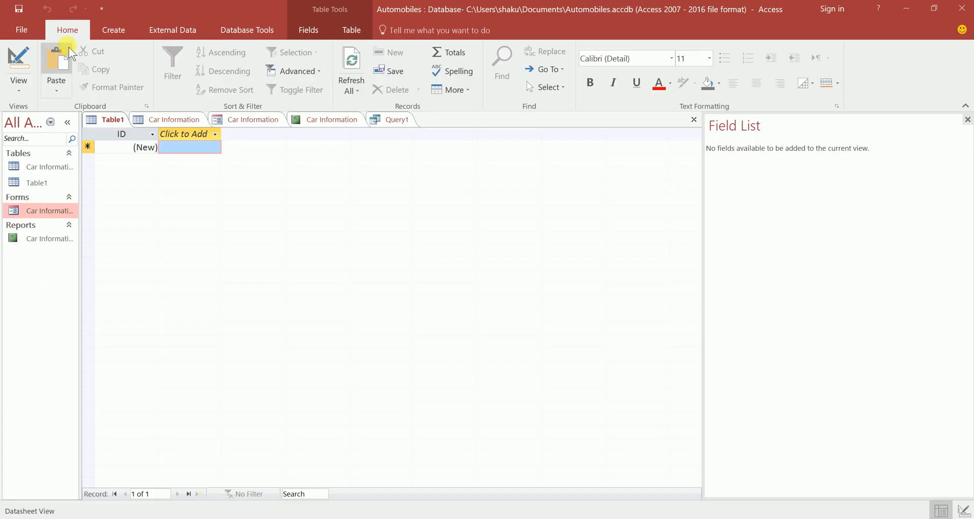
Step: Open the Car Information table in Datasheet View to look at its records
left_click(112, 31)
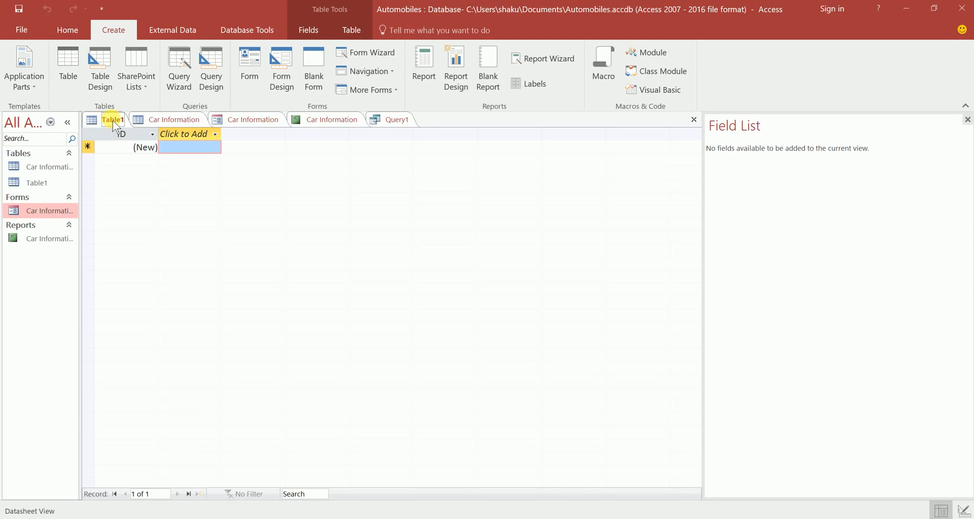
left_click(65, 177)
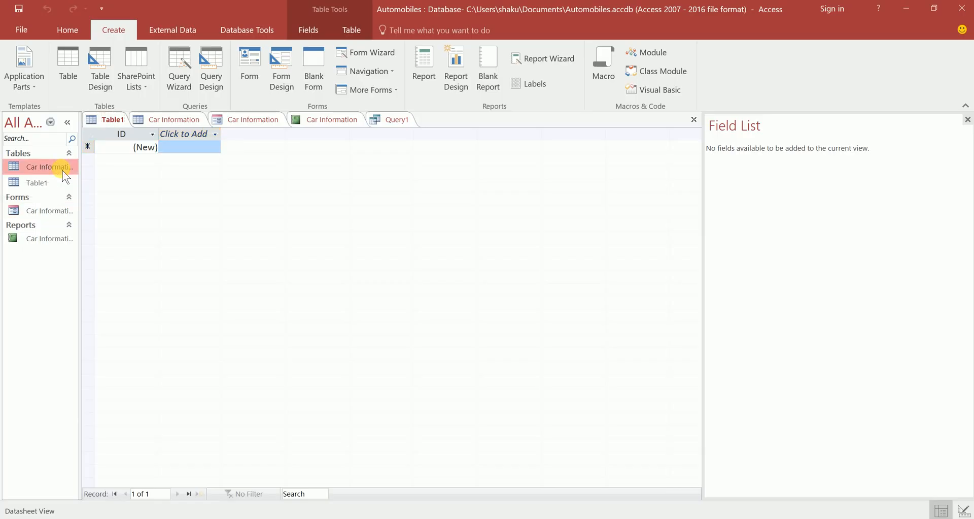
right_click(65, 176)
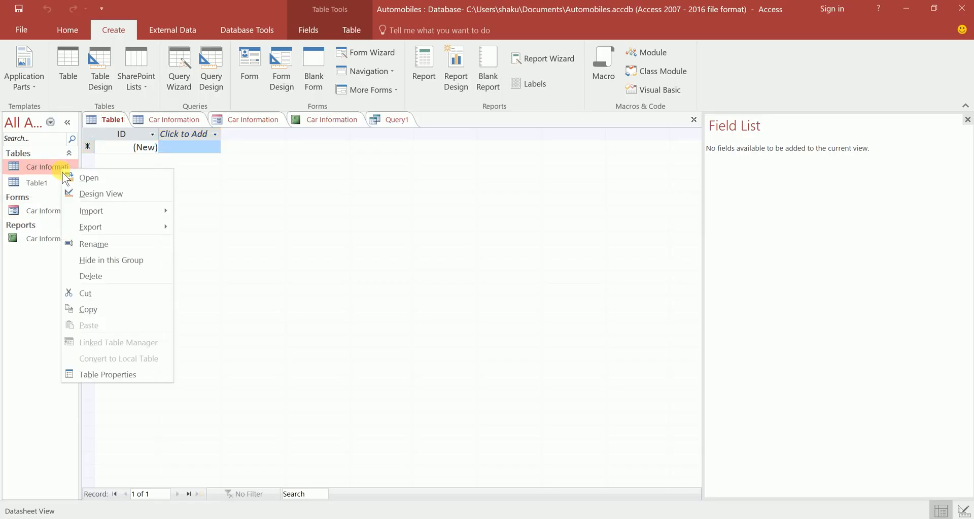
left_click(87, 176)
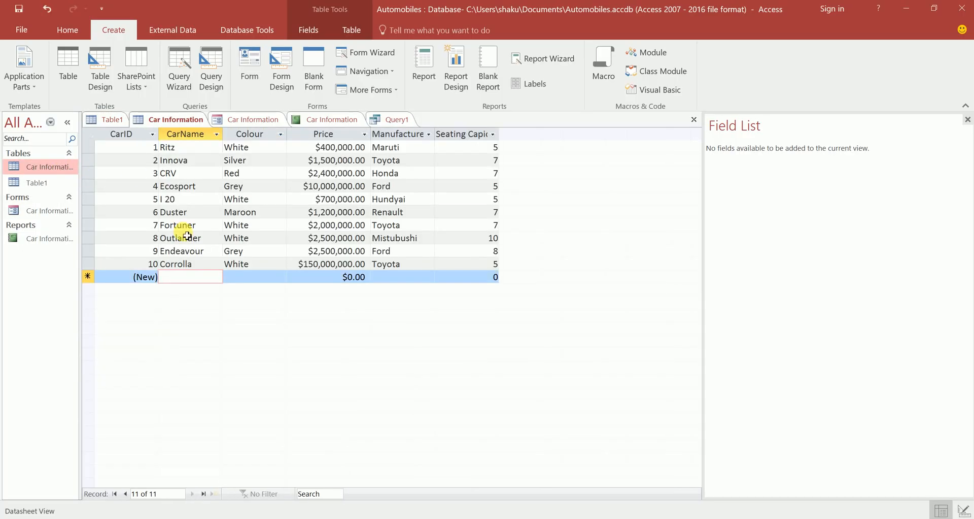
right_click(29, 166)
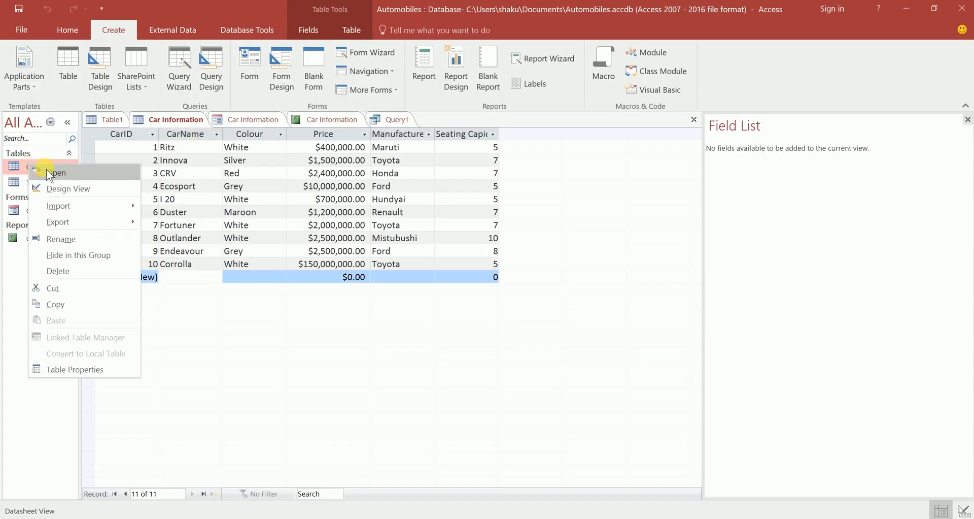
left_click(8, 325)
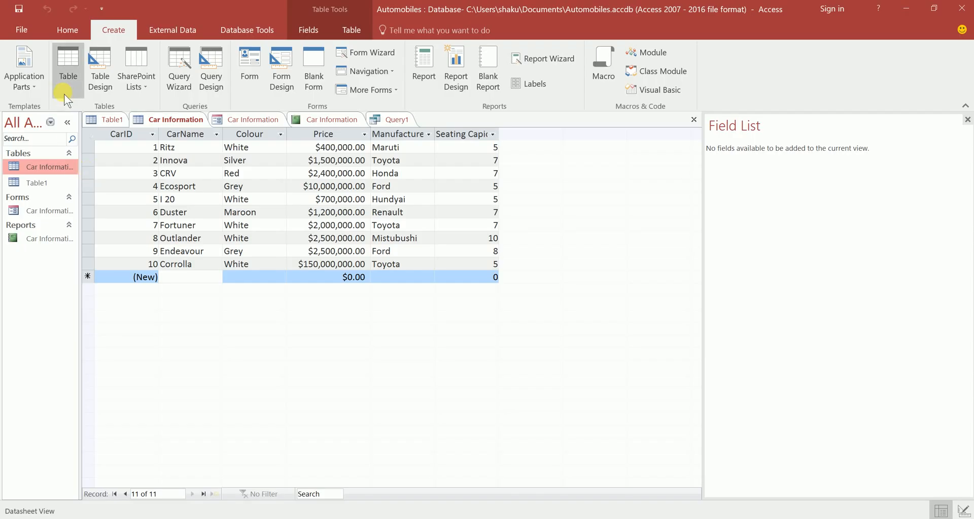
Step: Start a new table in Design View and examine its Field Name, Data Type and Description columns
left_click(102, 75)
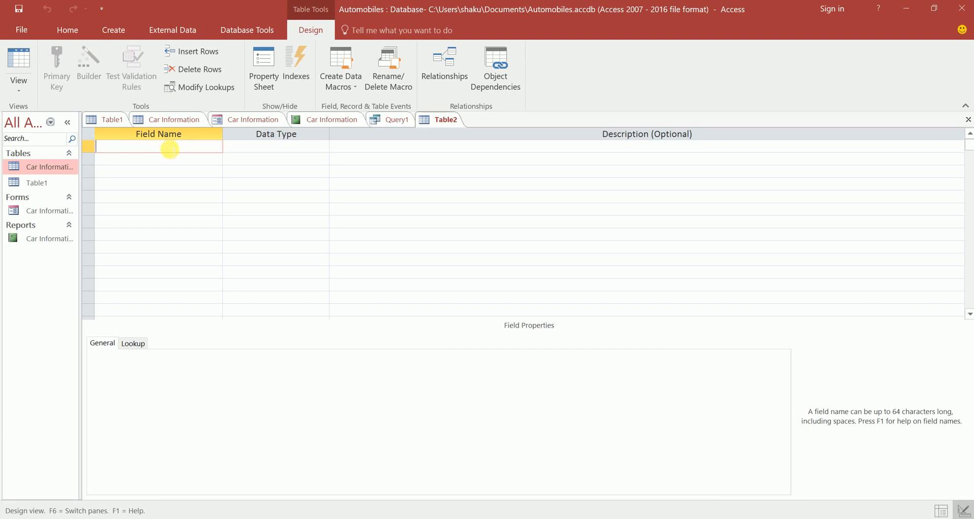
left_click(252, 146)
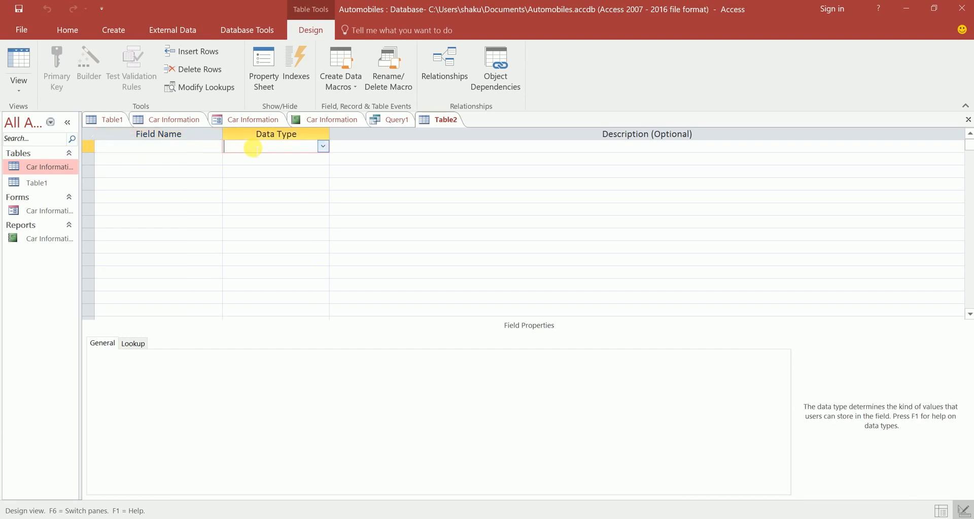
left_click(396, 146)
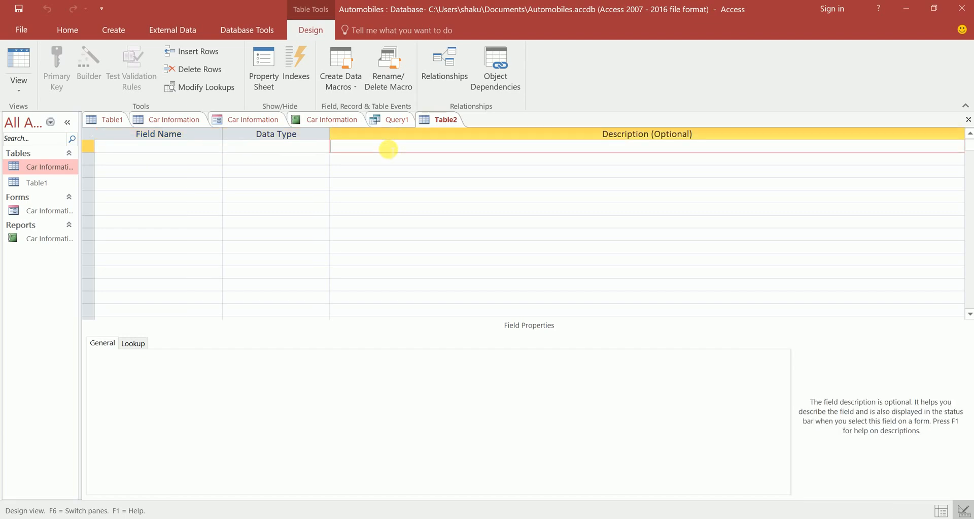
left_click(185, 147)
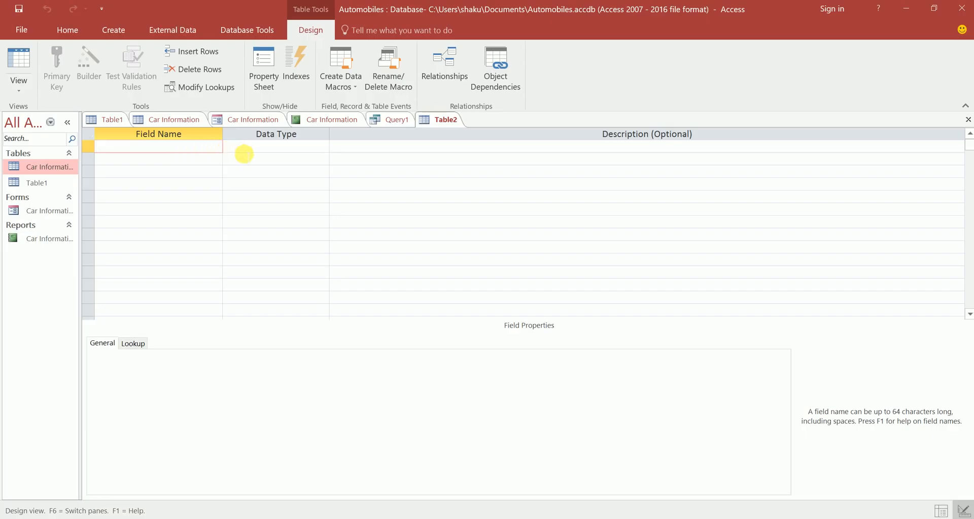
left_click(244, 153)
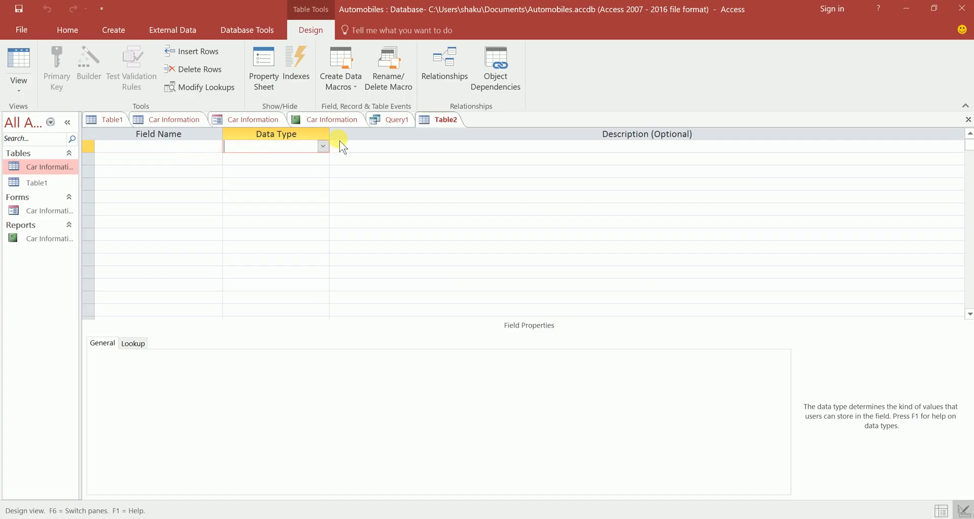
left_click(359, 148)
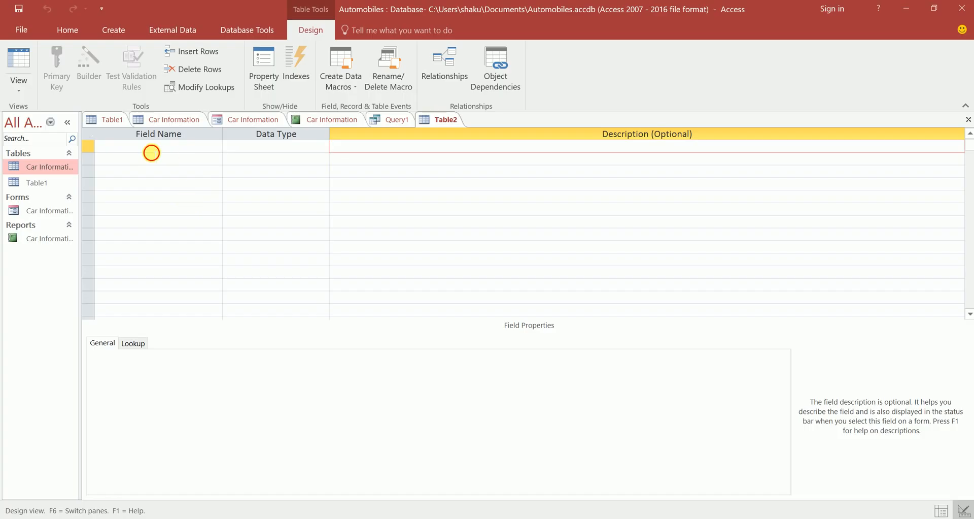
left_click(151, 151)
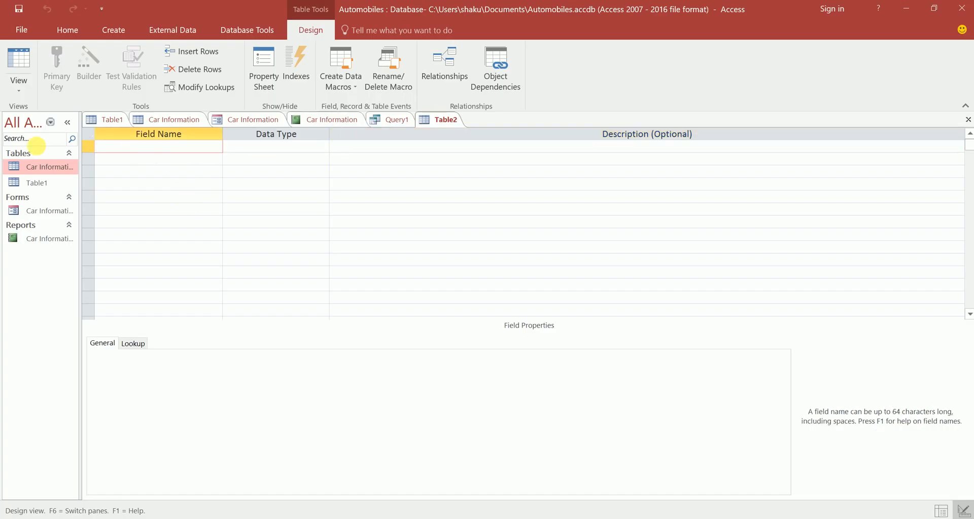
Step: Try to open the Car Information table in Design View, declining read-only access
left_click(38, 168)
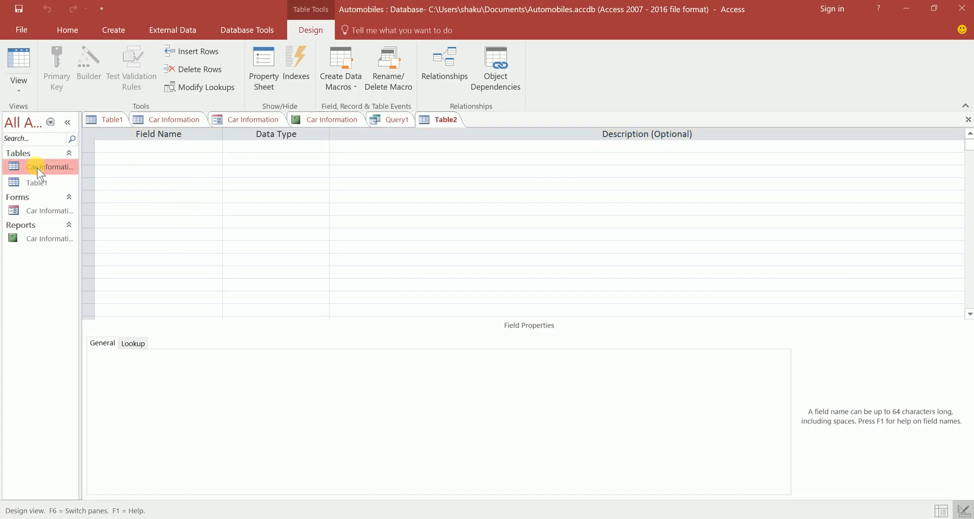
right_click(37, 168)
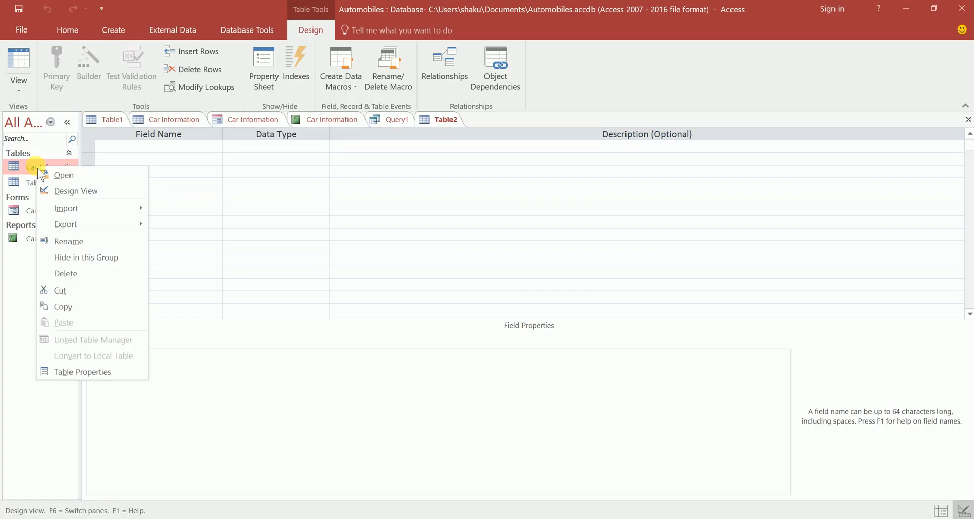
left_click(64, 190)
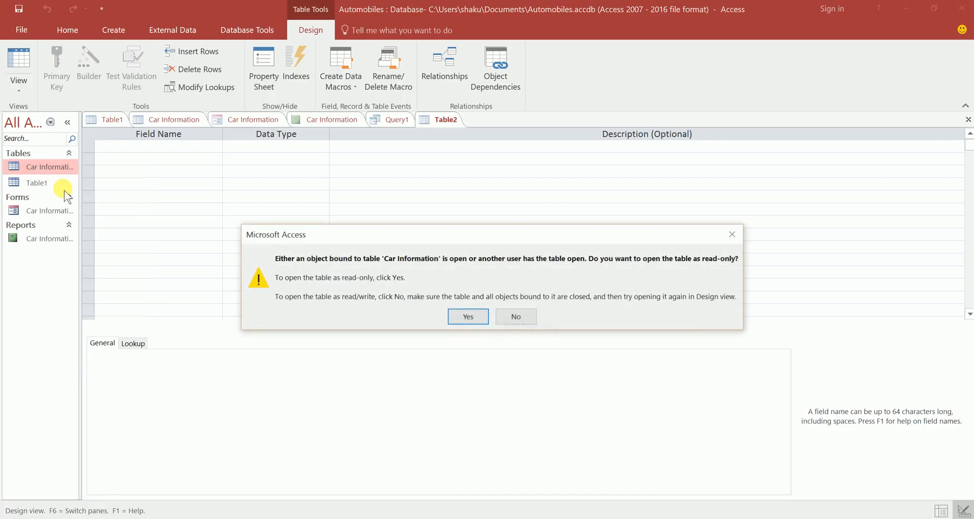
left_click(517, 315)
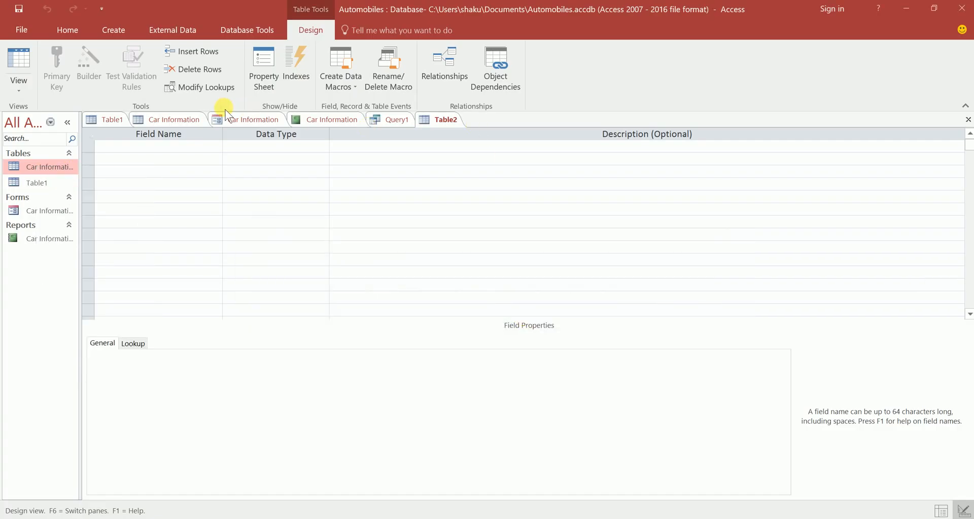
Step: Close all open objects, saving the Car Information table's layout and saving Query1 as Car Query
left_click(180, 120)
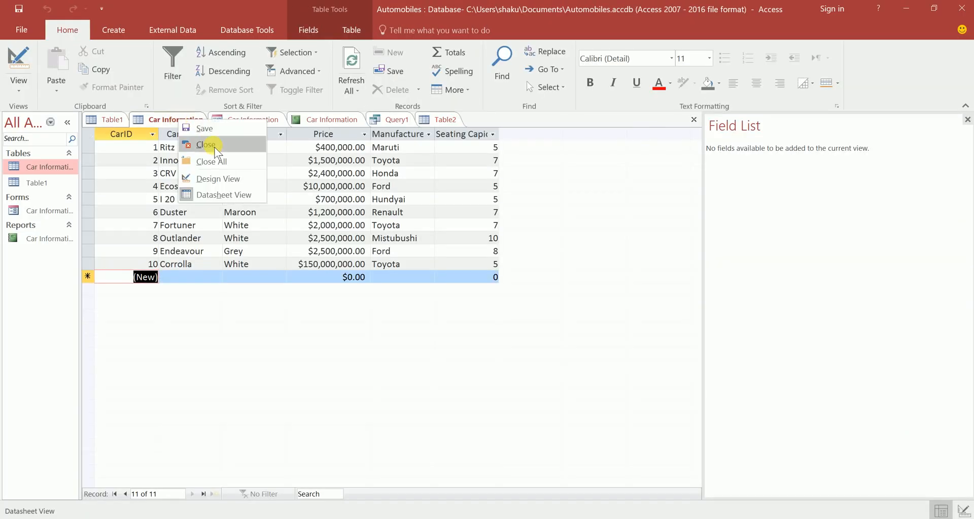
left_click(192, 161)
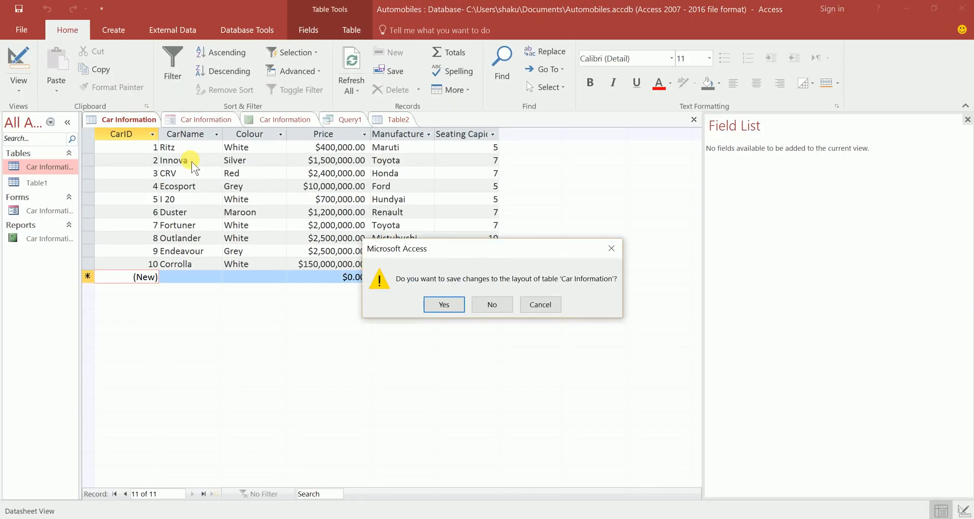
left_click(443, 302)
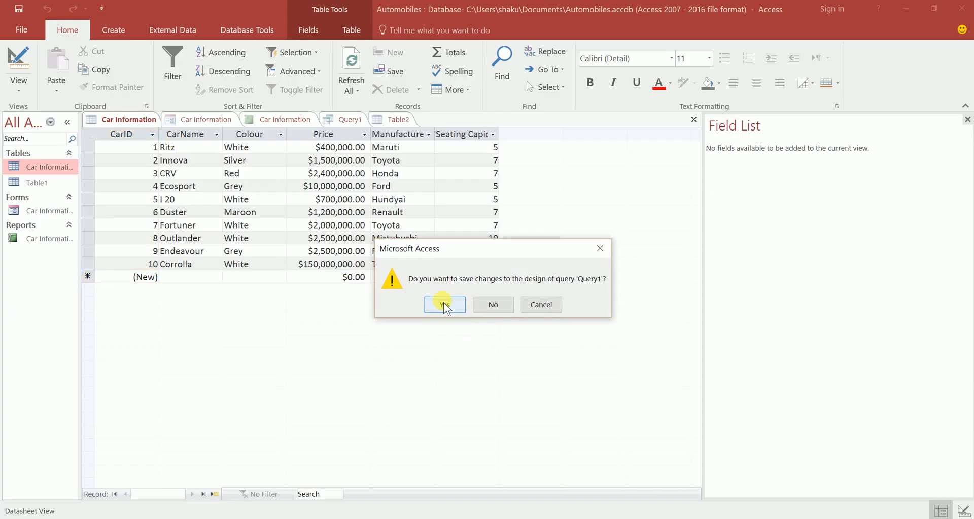
left_click(444, 304)
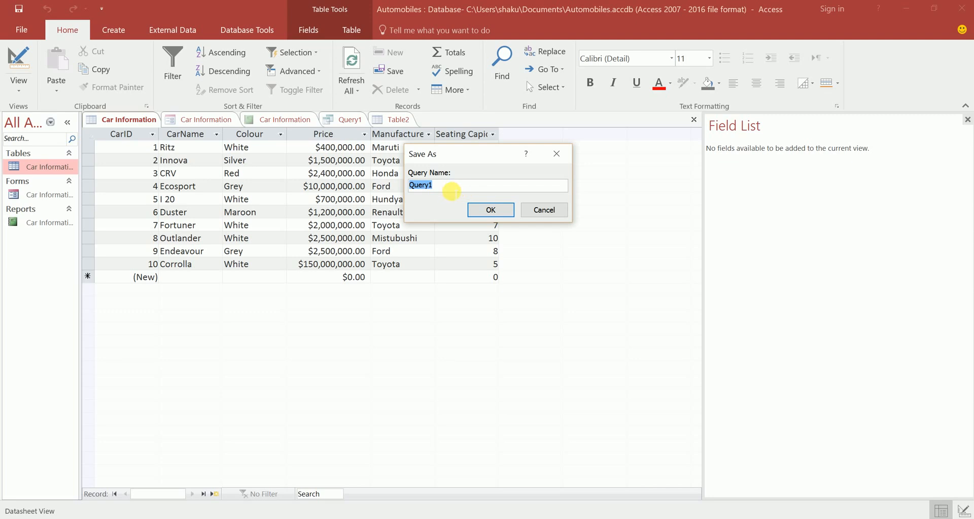
key("BackSpace")
type("Car Query")
left_click(488, 209)
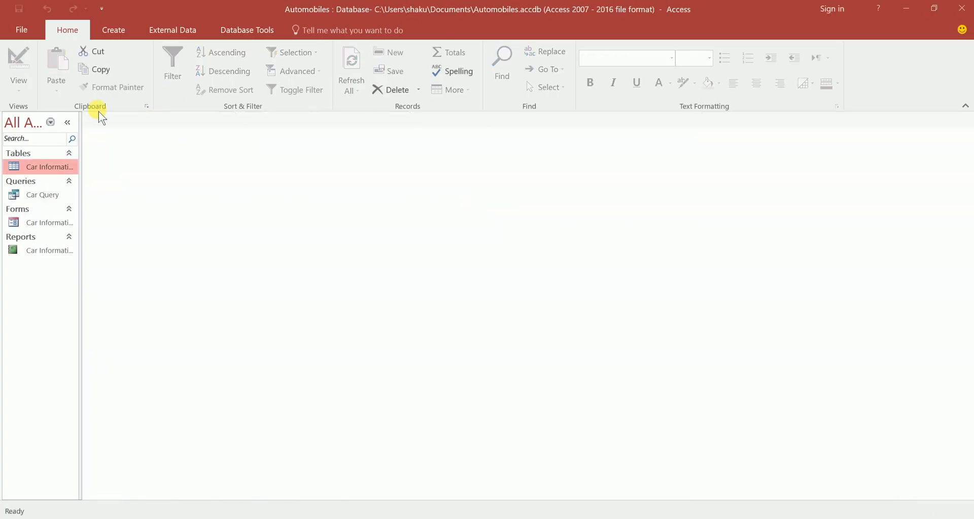
Step: Open the Car Information table in Design View and look through the data types available for the CarID field
right_click(28, 169)
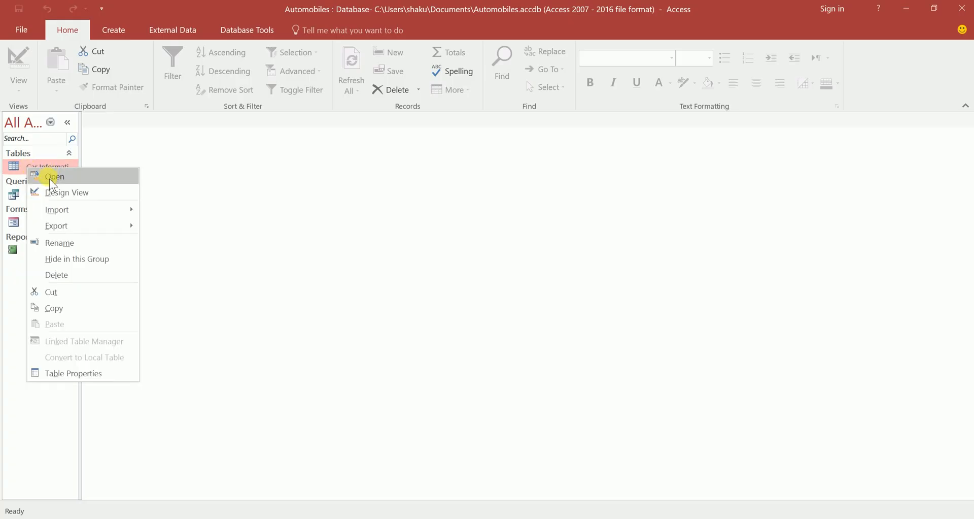
left_click(48, 195)
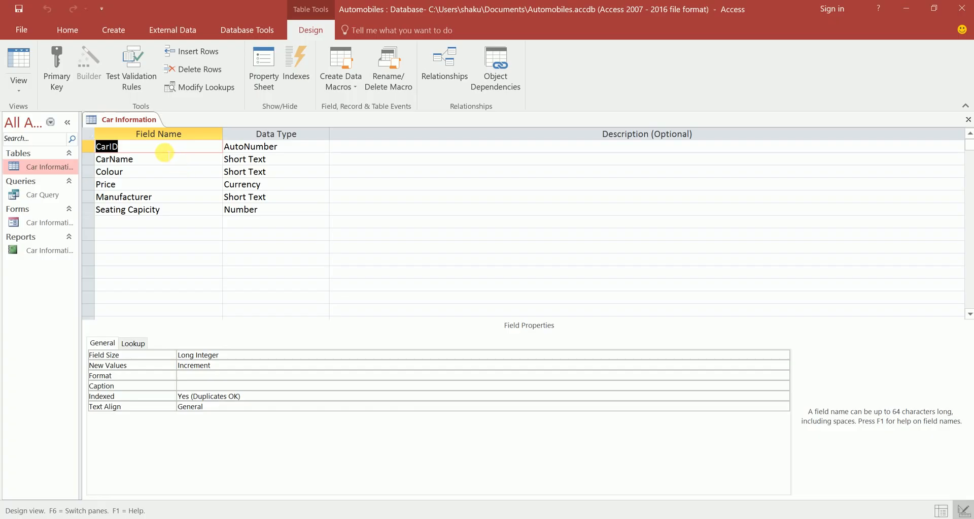
left_click(293, 150)
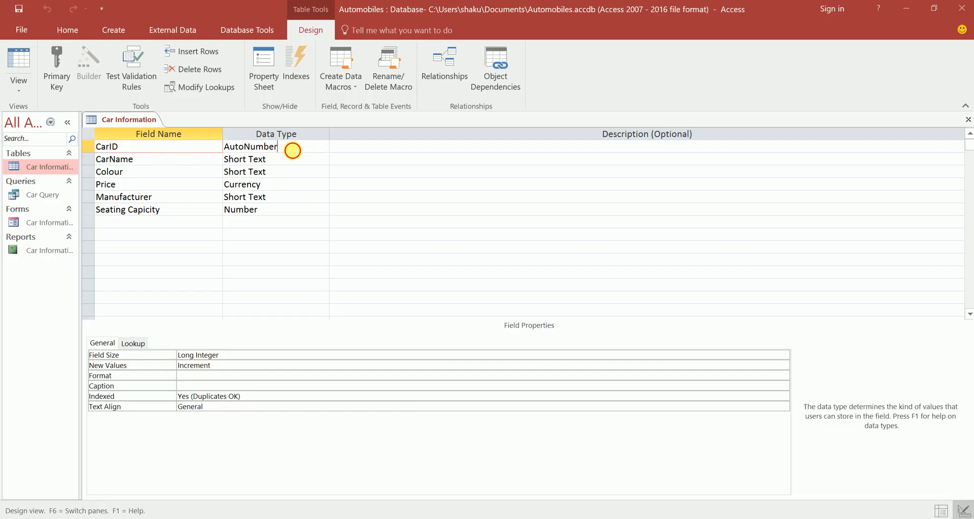
left_click(323, 147)
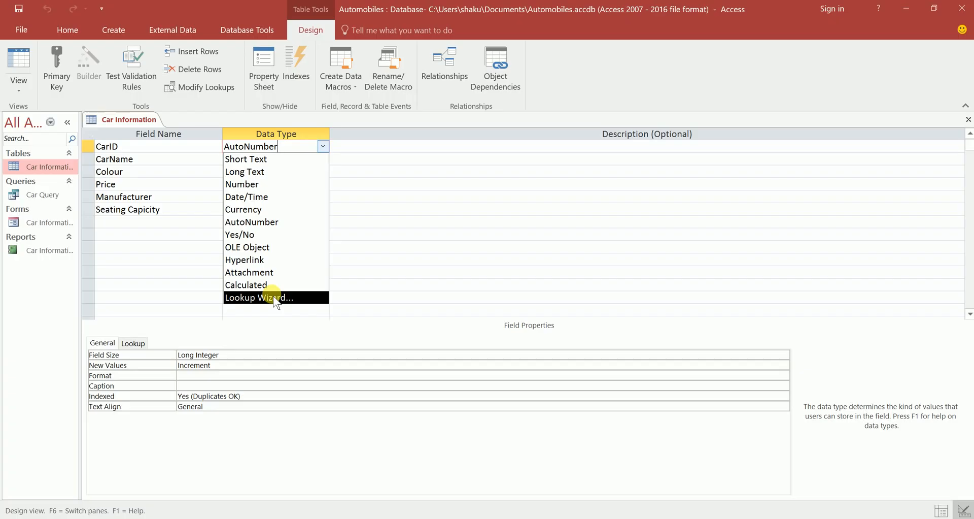
left_click(413, 212)
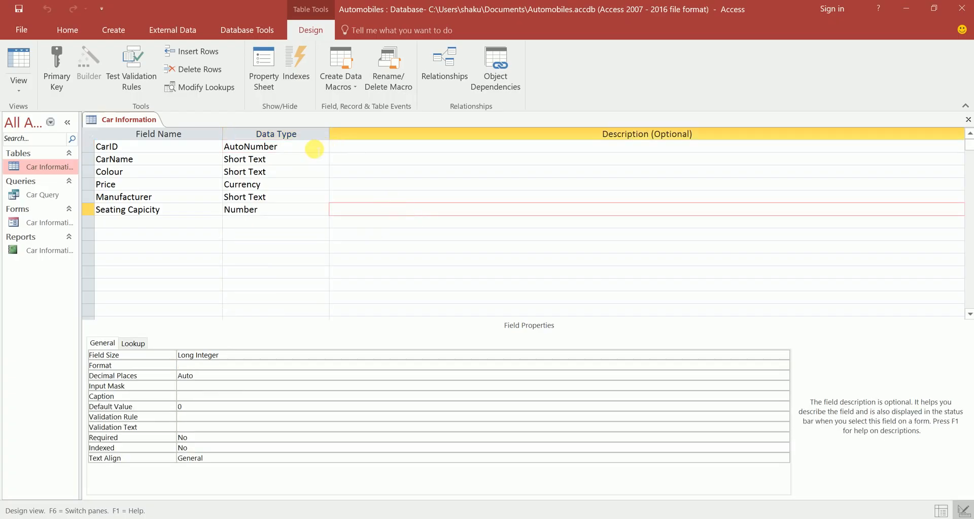
Step: Review the data type of each field from CarID to Seating Capicity, and close the Car Information table
left_click(314, 147)
left_click(301, 159)
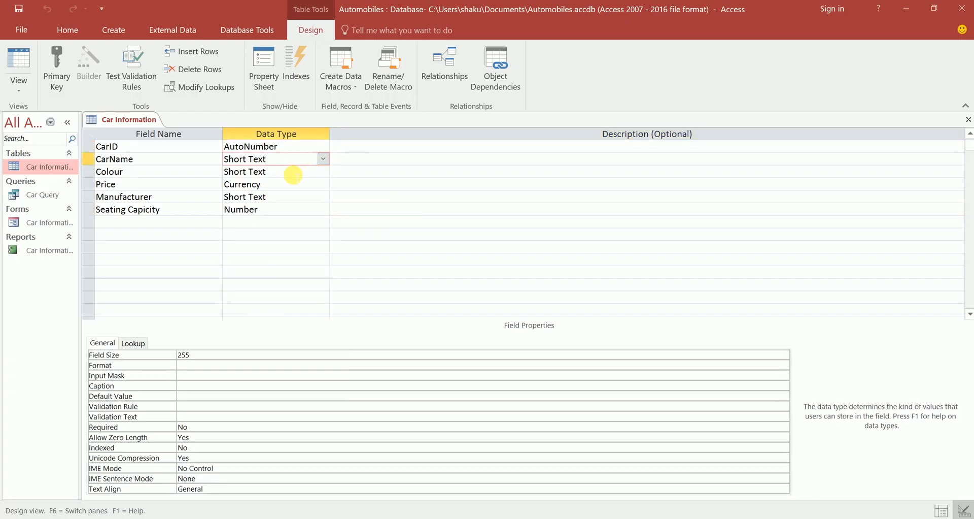
left_click(288, 173)
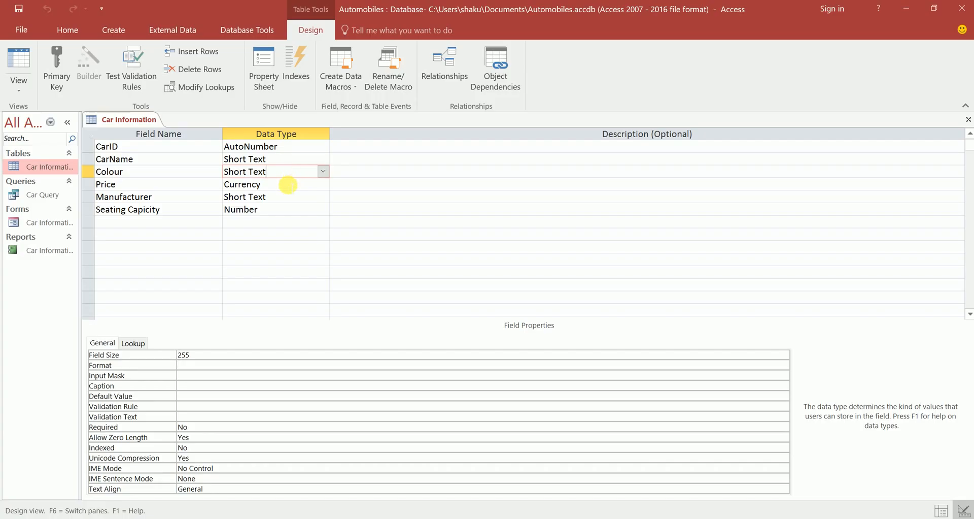
left_click(283, 189)
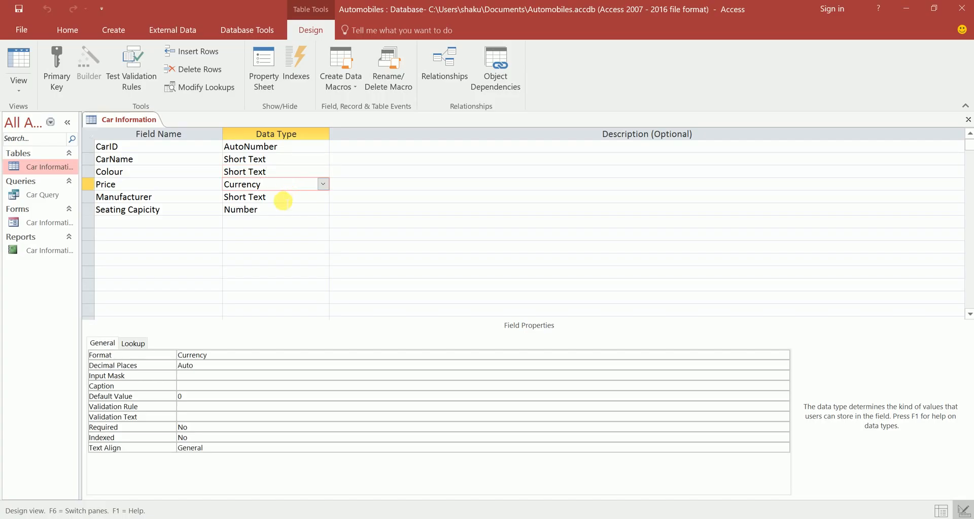
left_click(283, 201)
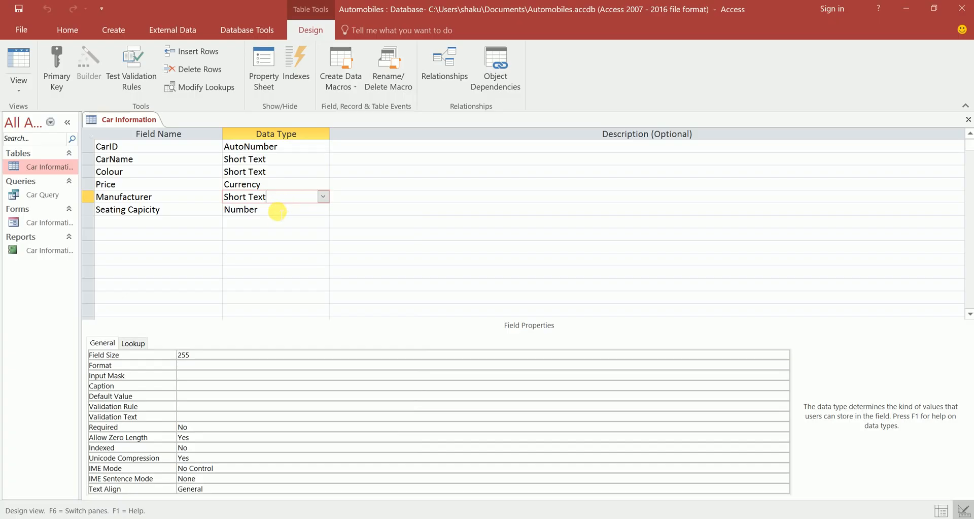
left_click(277, 218)
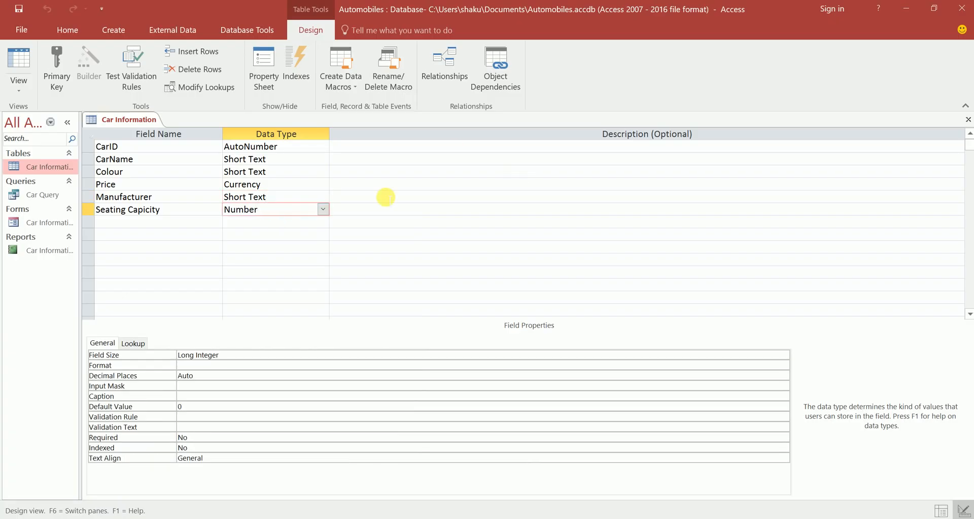
left_click(969, 120)
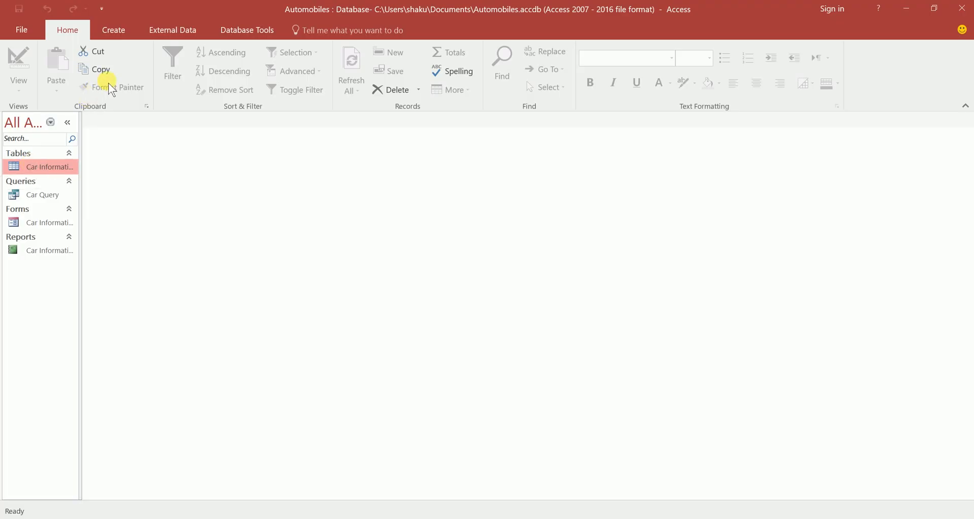
left_click(122, 26)
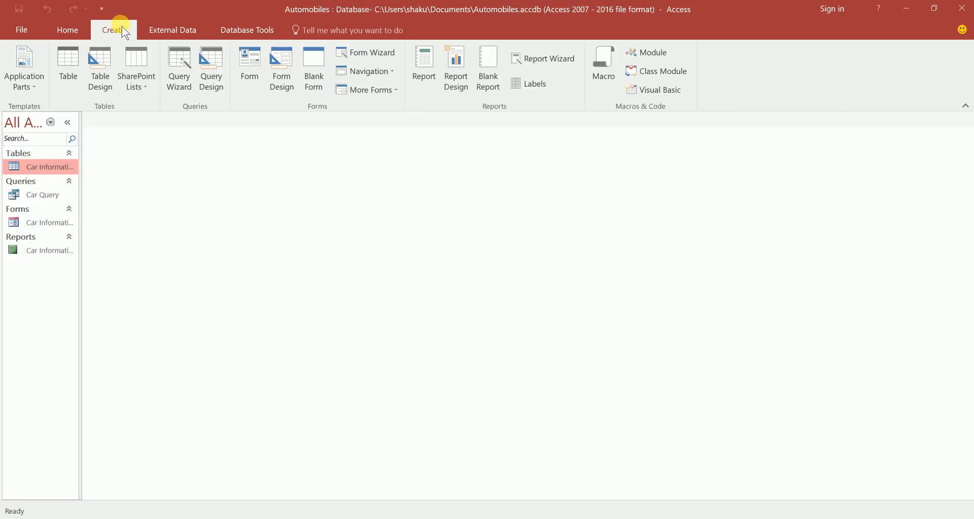
left_click(108, 84)
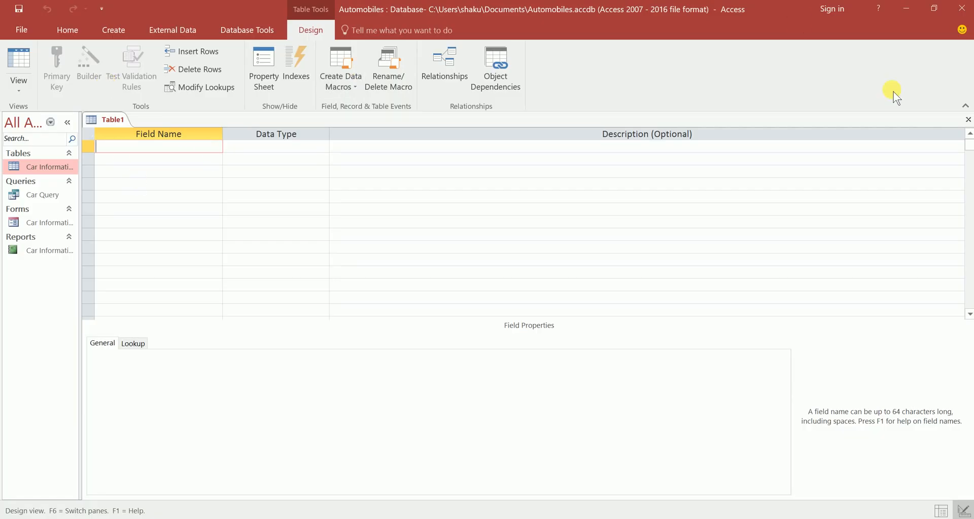
left_click(968, 120)
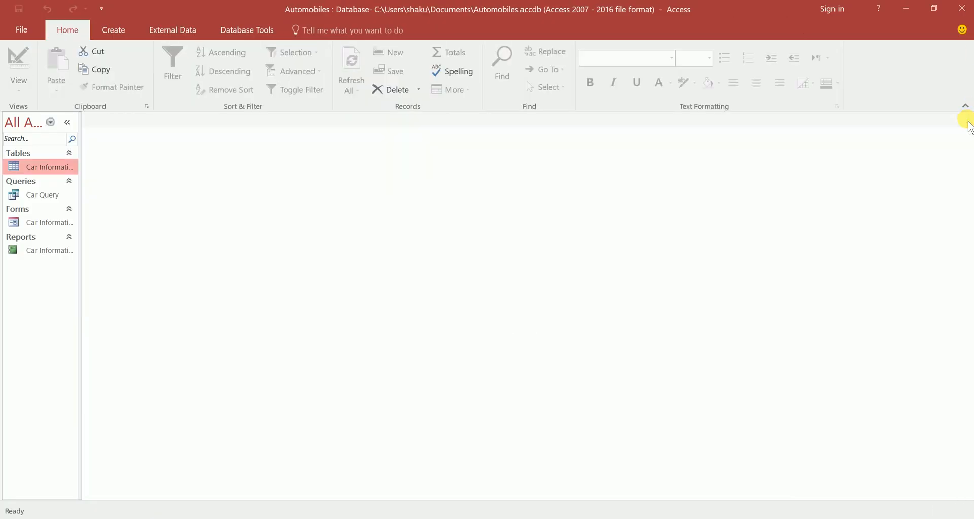
Step: Create a new table in Design View with the fields Roll No and Student name, both as Short Text
left_click(111, 32)
left_click(105, 83)
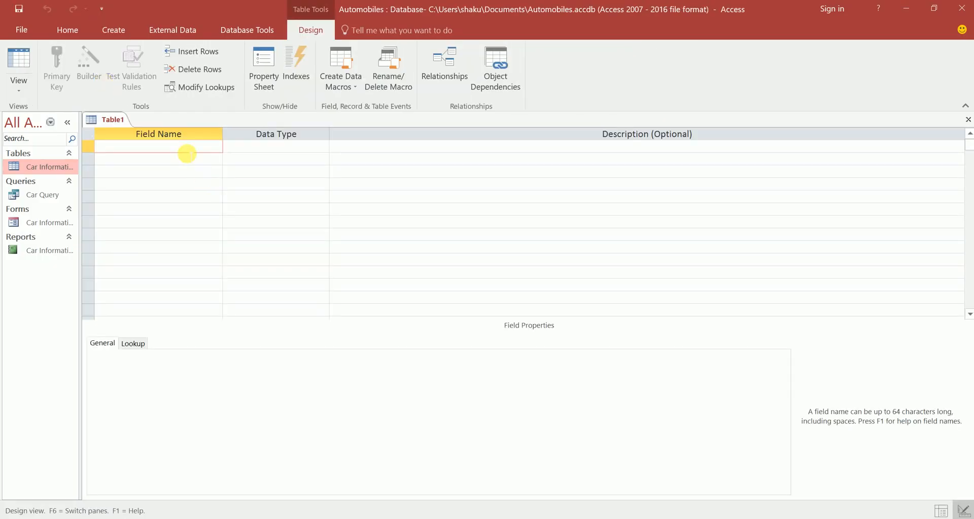
type("Roll No")
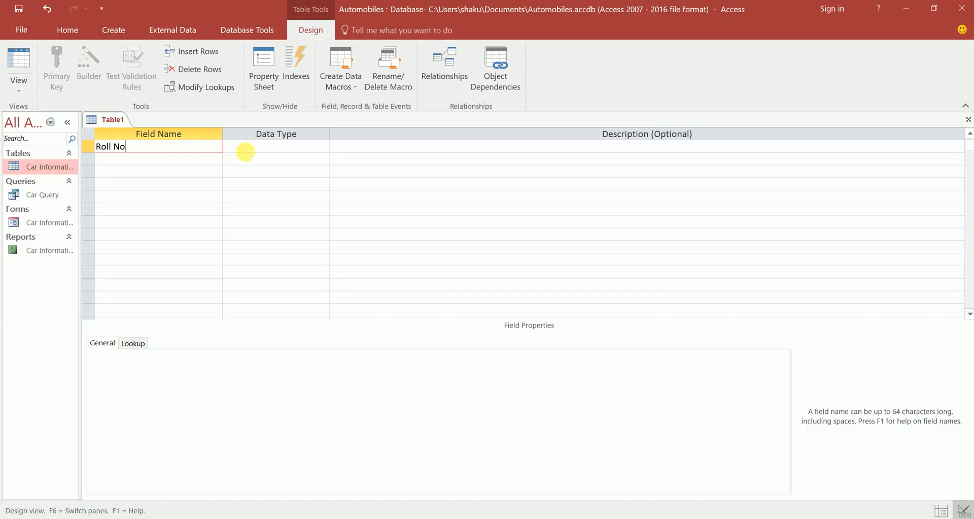
left_click(245, 149)
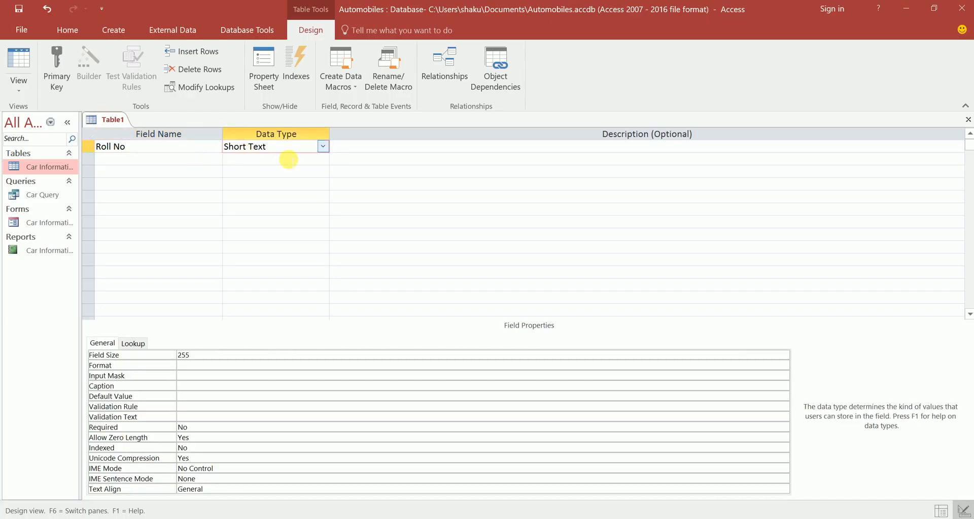
left_click(151, 163)
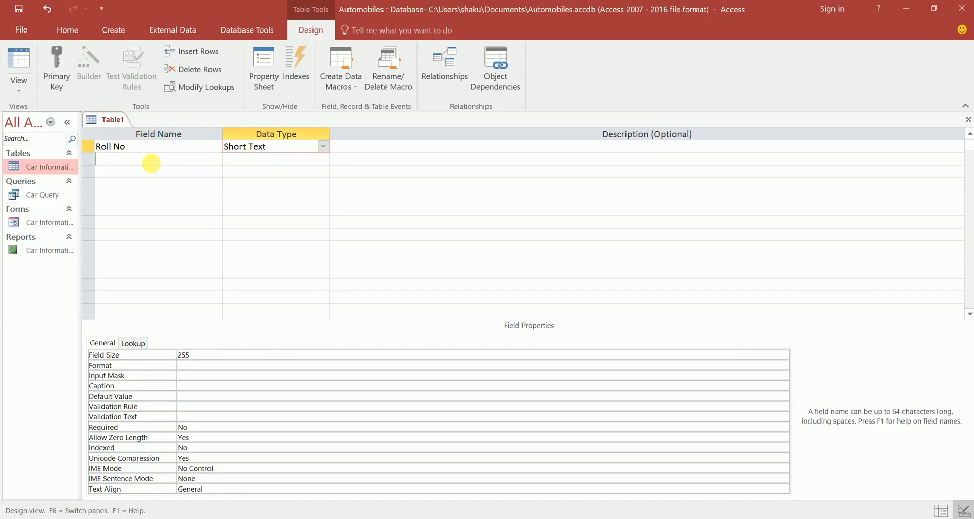
type("Stude")
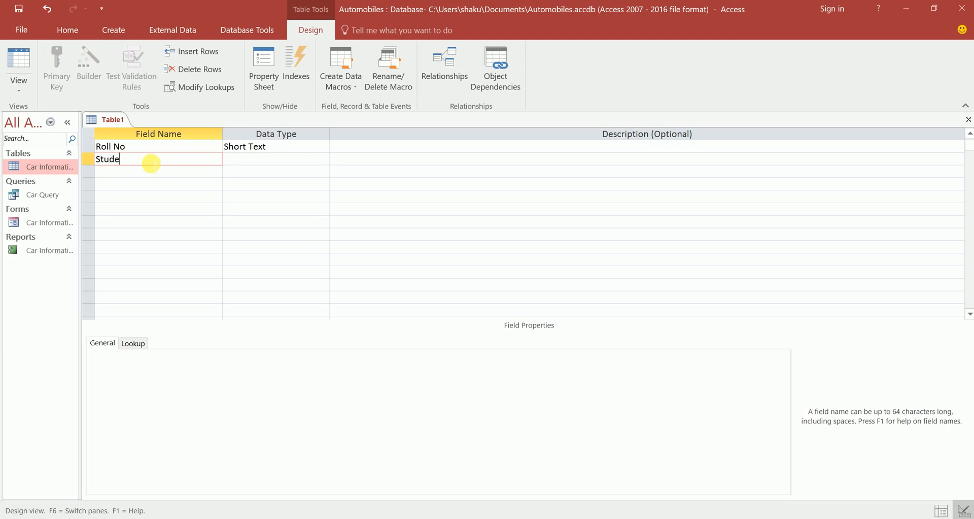
type("nt name")
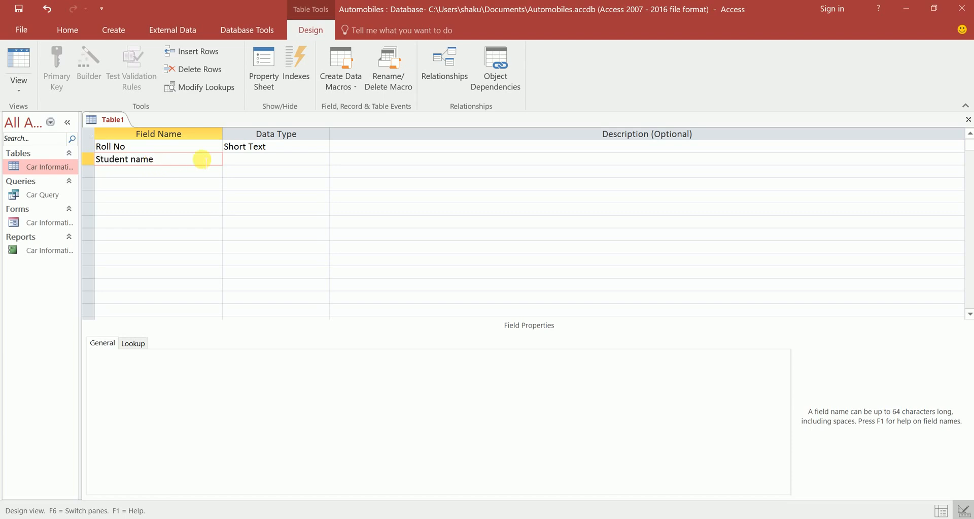
left_click(243, 160)
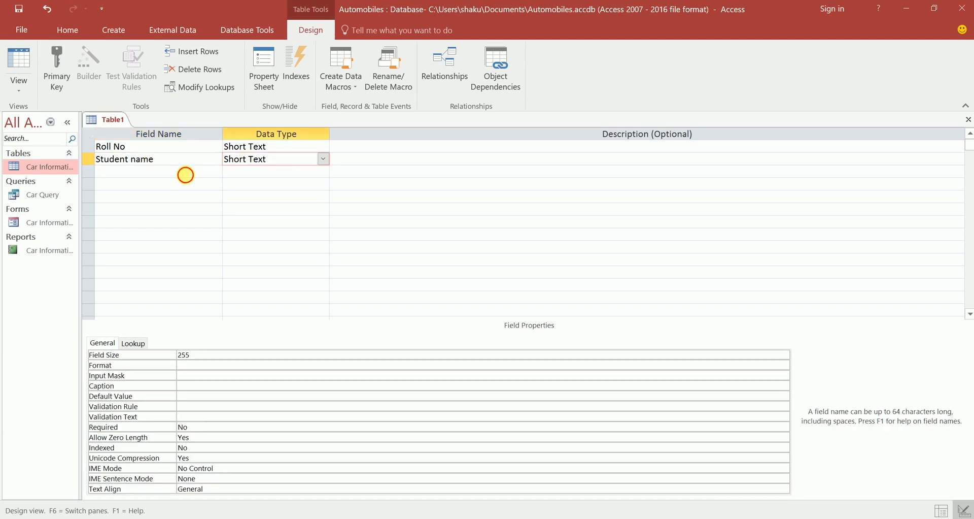
Step: Add a third field named Marks with the Number data type
left_click(185, 174)
type("Marks")
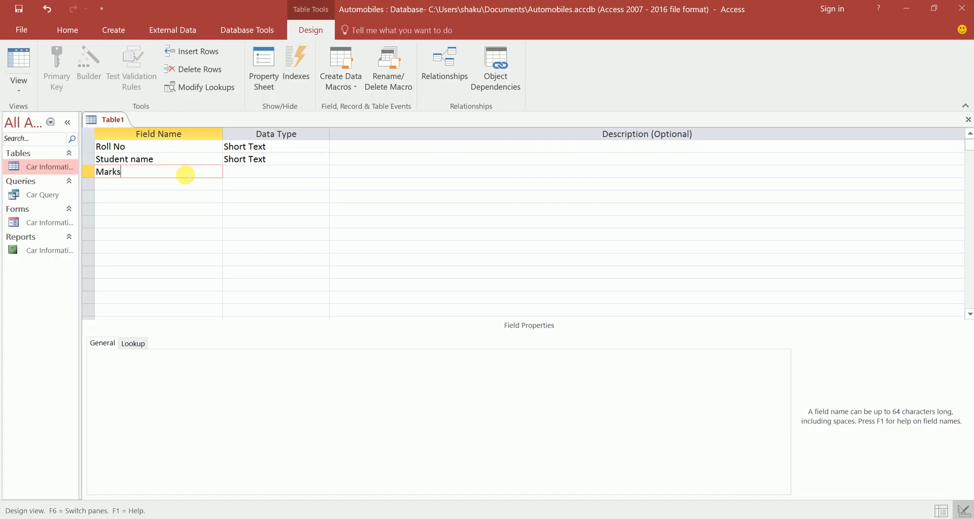
left_click(246, 175)
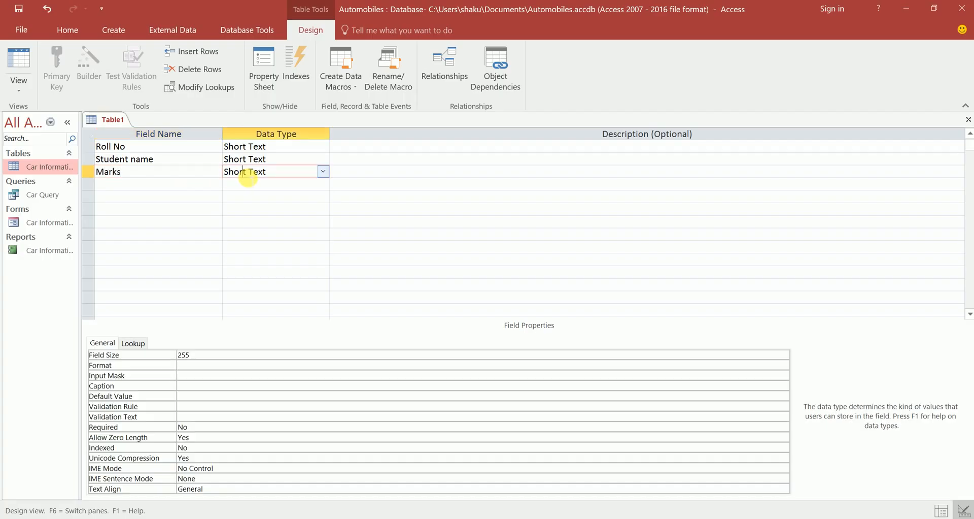
left_click(323, 172)
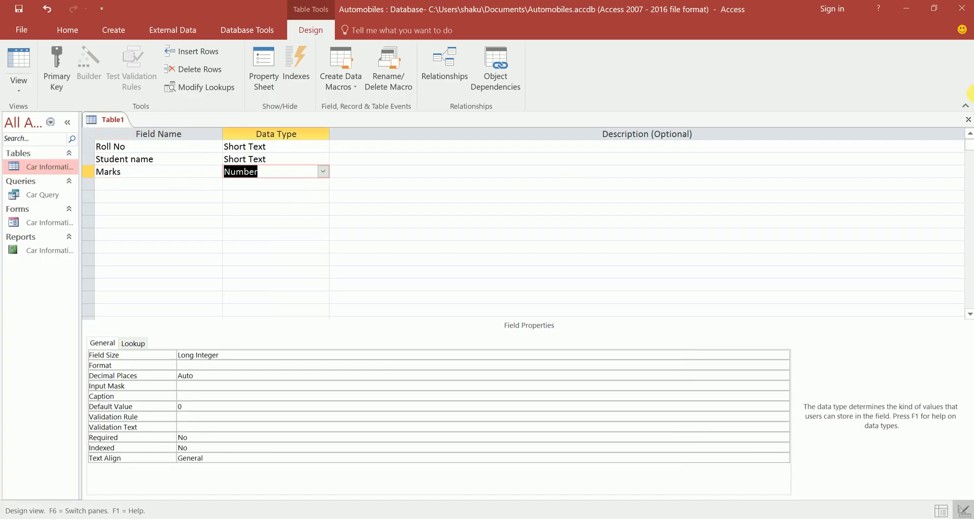
Step: Close the new table, saving it as Student without adding a primary key
left_click(968, 119)
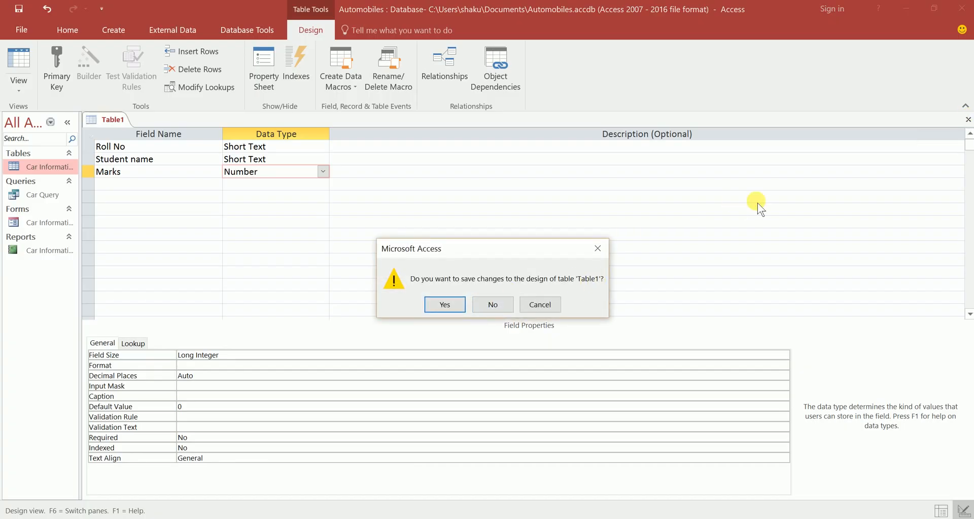
left_click(445, 305)
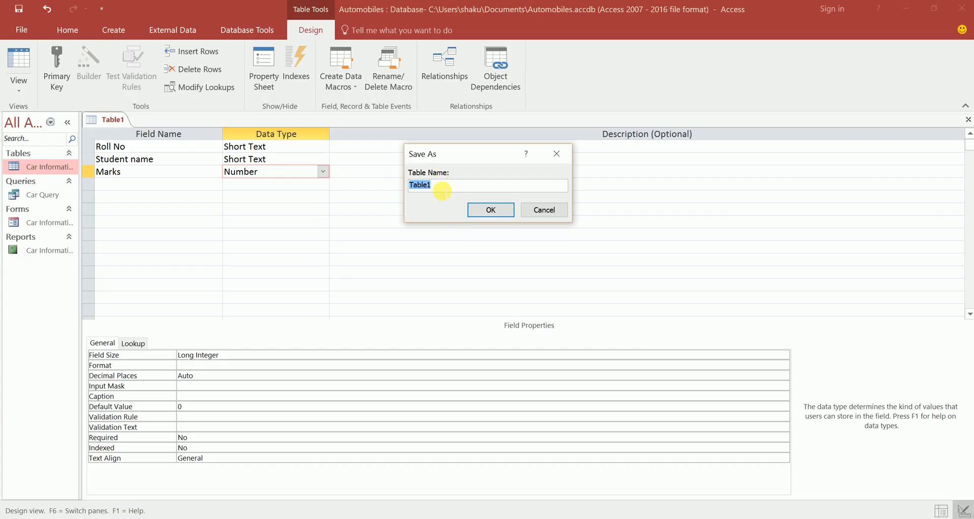
key("BackSpace")
type("Student")
left_click(492, 209)
left_click(491, 317)
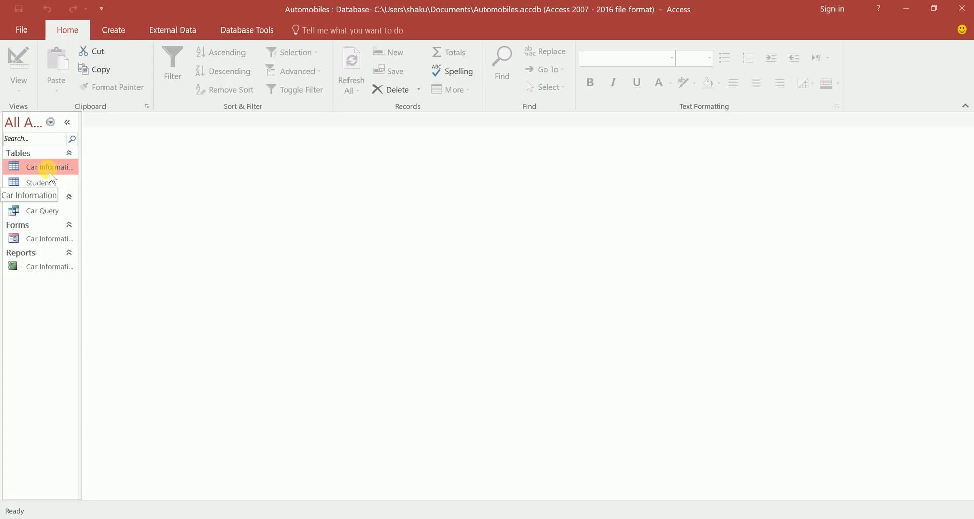
Step: Open the Car Information table and the Student table in Datasheet View
right_click(49, 173)
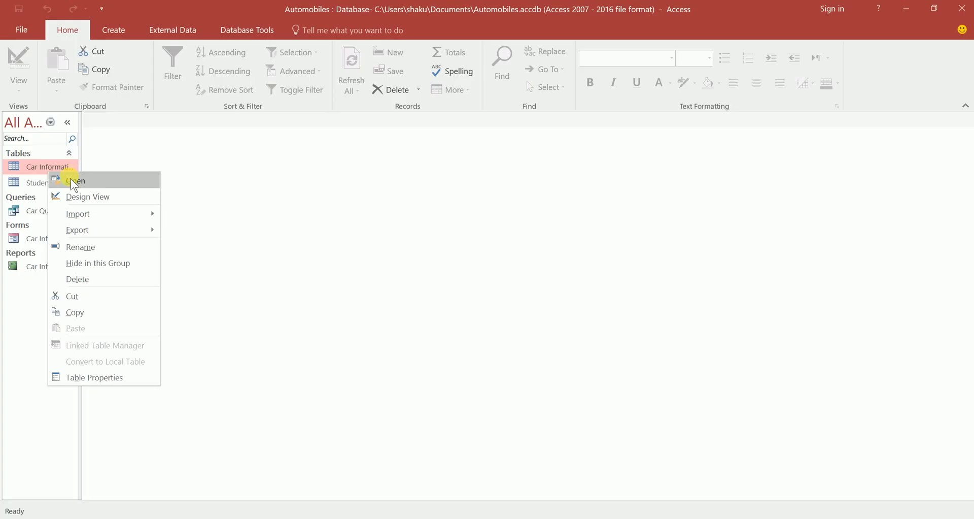
left_click(71, 180)
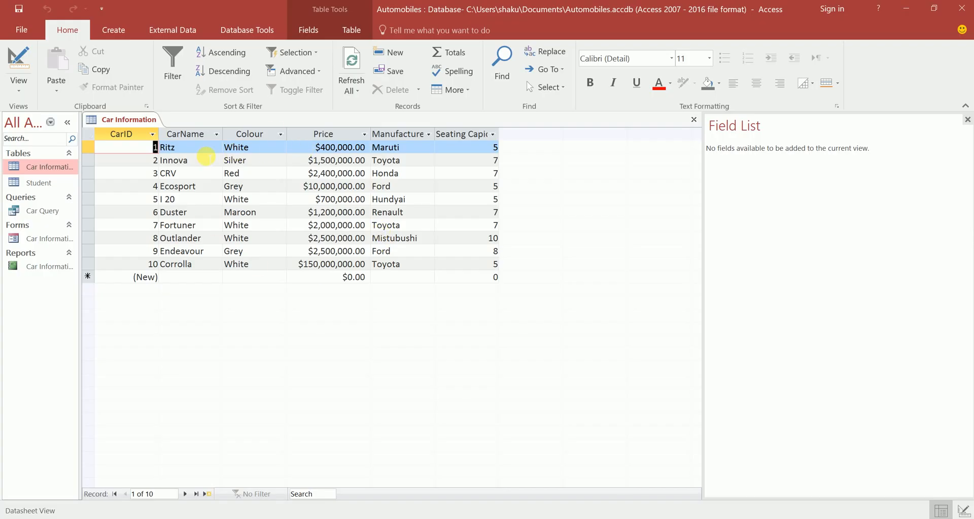
left_click(43, 185)
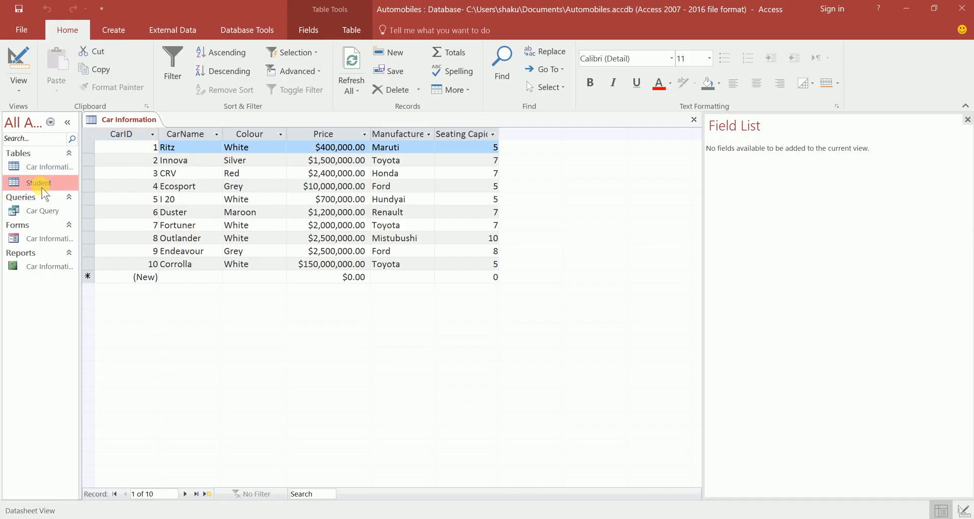
right_click(42, 187)
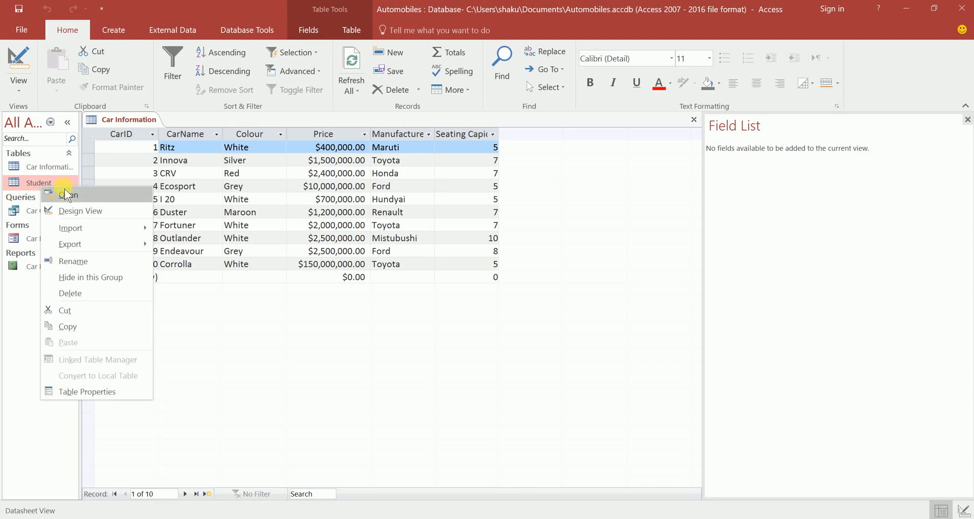
left_click(62, 194)
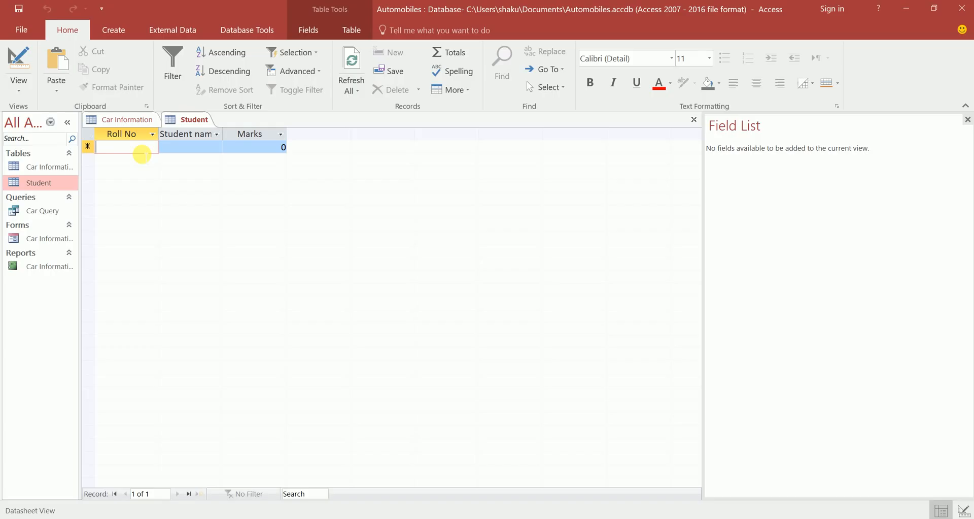
Step: Enter R001 as the Roll No of the first record in the Student table
type("Roo1")
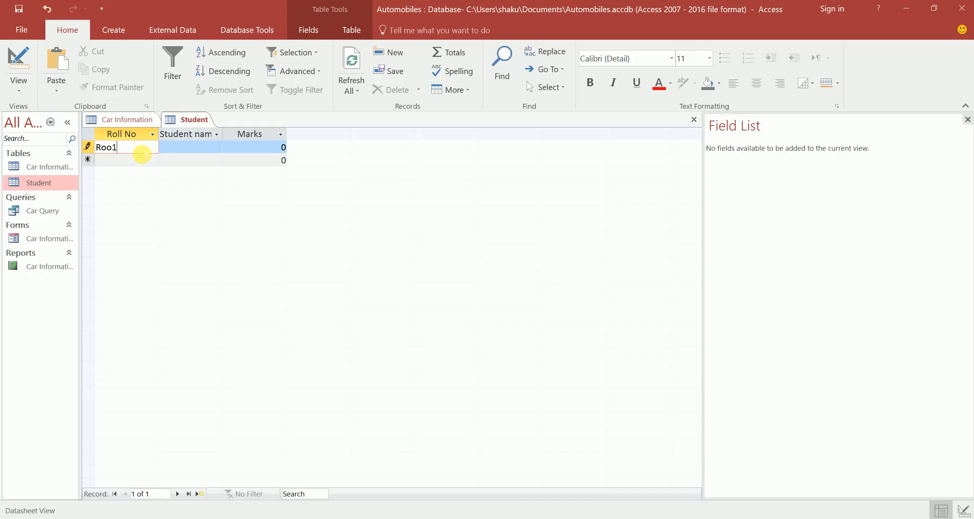
key("BackSpace")
key("BackSpace")
key("BackSpace")
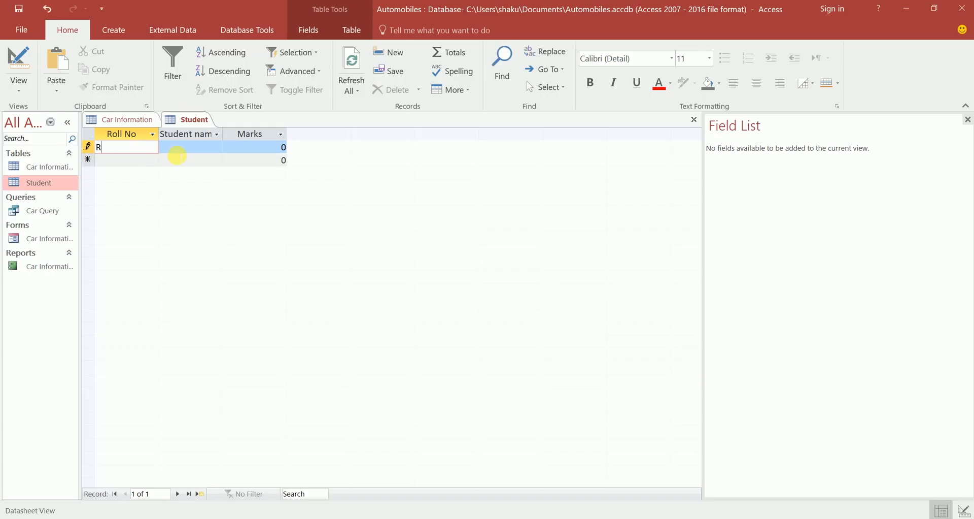
type("001")
Step: Enter the student's first name in the Student name field of record R001
left_click(191, 154)
type("A")
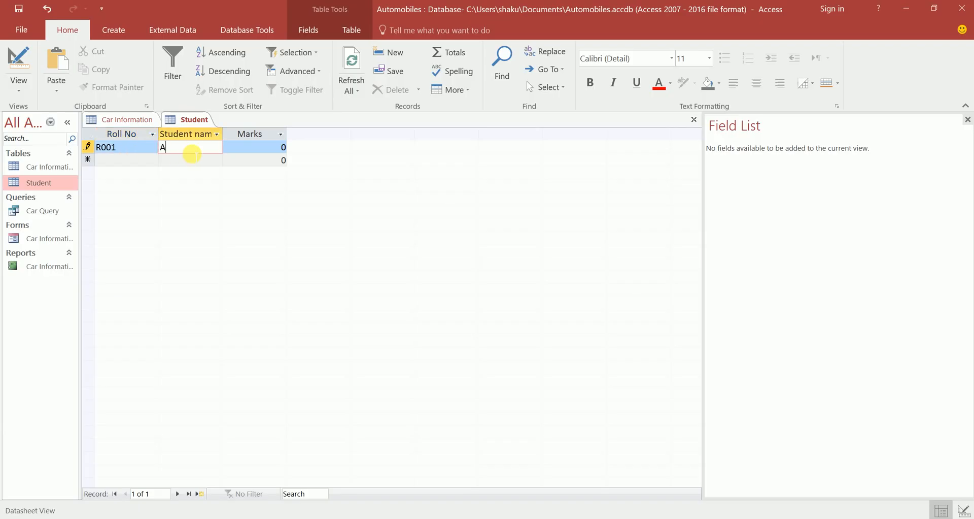
type("BC")
key("BackSpace")
key("BackSpace")
key("BackSpace")
type("AA")
key("BackSpace")
type("diti")
Step: Set the Marks of record R001 to 80 and move on to the new record row
left_click(283, 148)
double_click(283, 147)
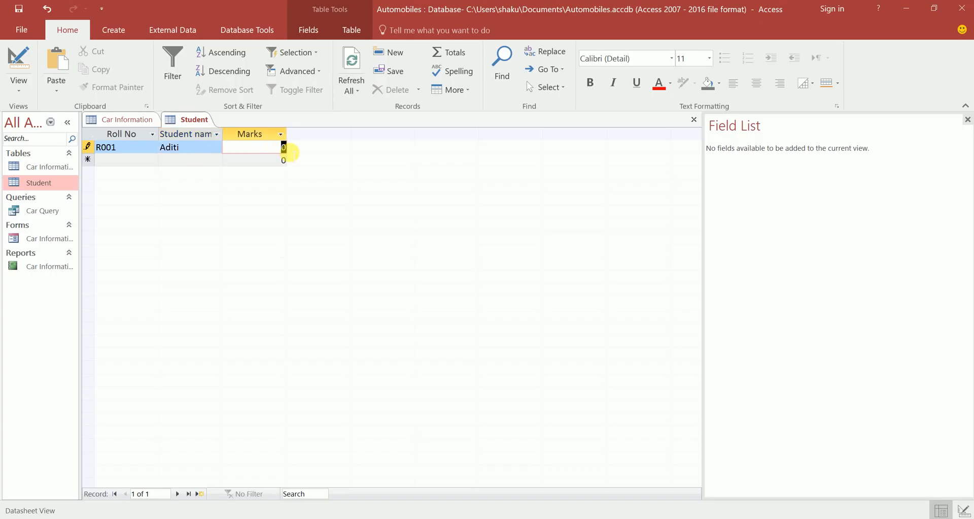
key("BackSpace")
type("80")
left_click(143, 161)
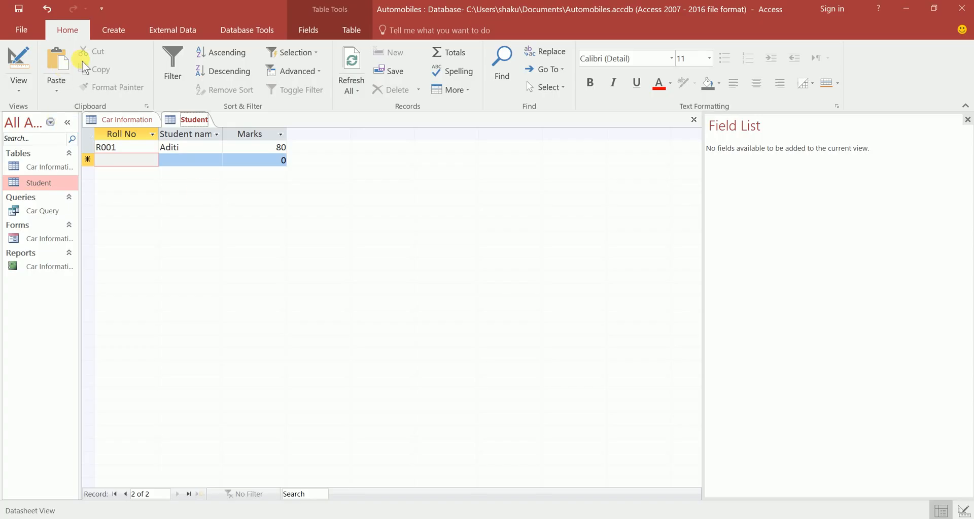
Step: Start a new form with the Form Wizard, based on the Car Information table and including all of its fields
left_click(117, 29)
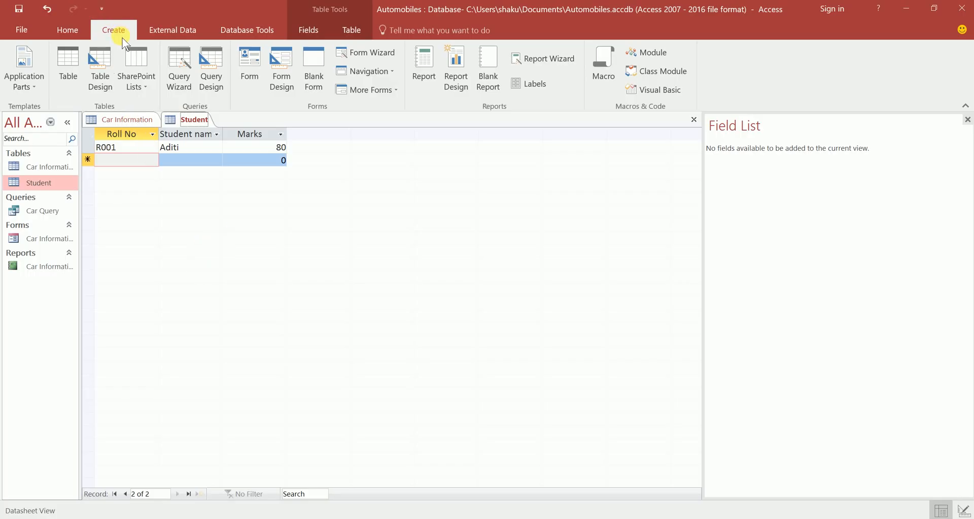
left_click(377, 62)
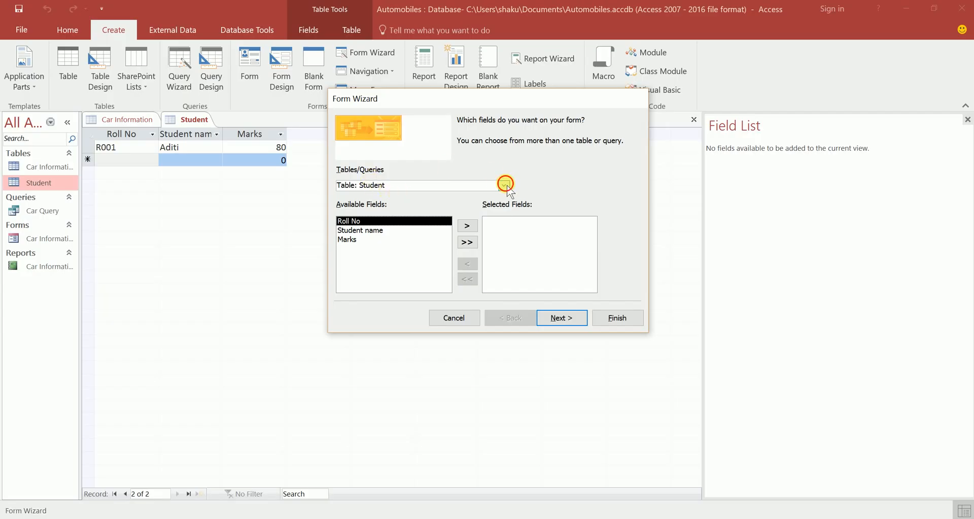
left_click(504, 185)
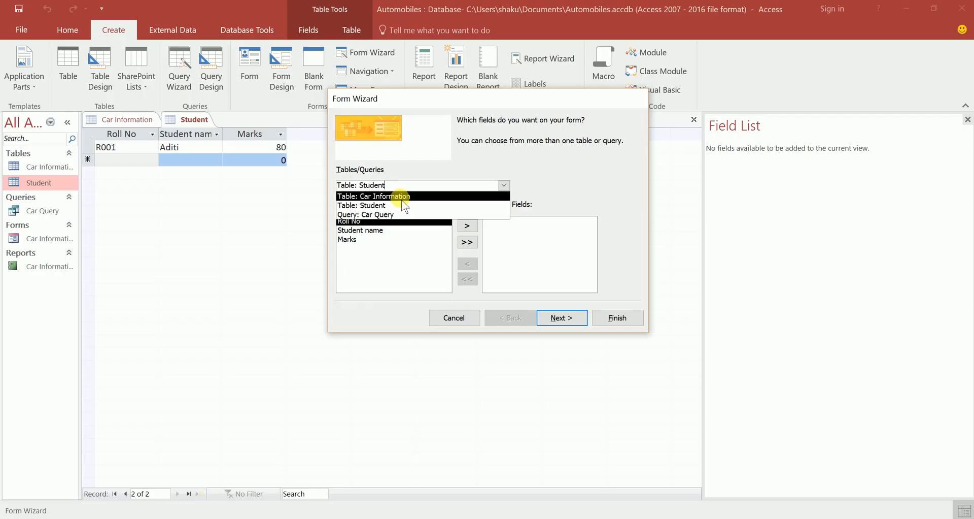
left_click(399, 253)
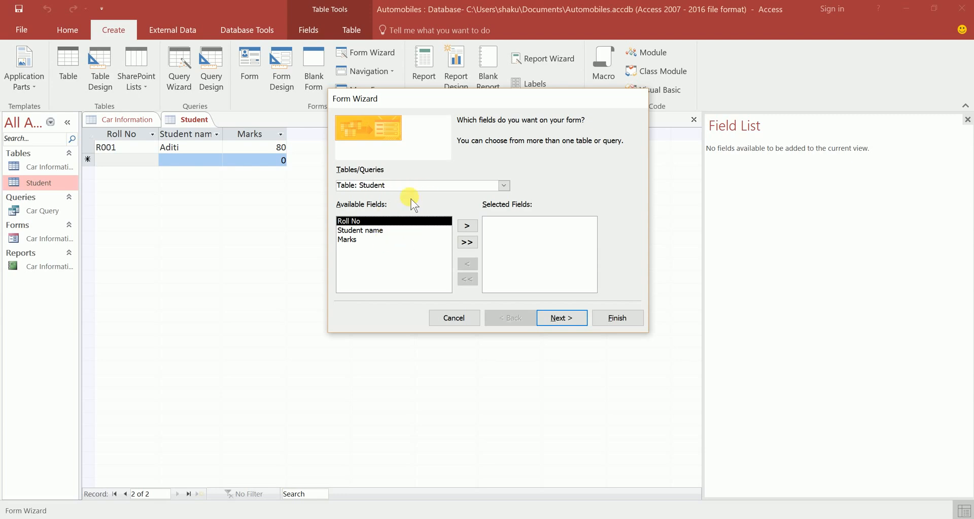
left_click(505, 185)
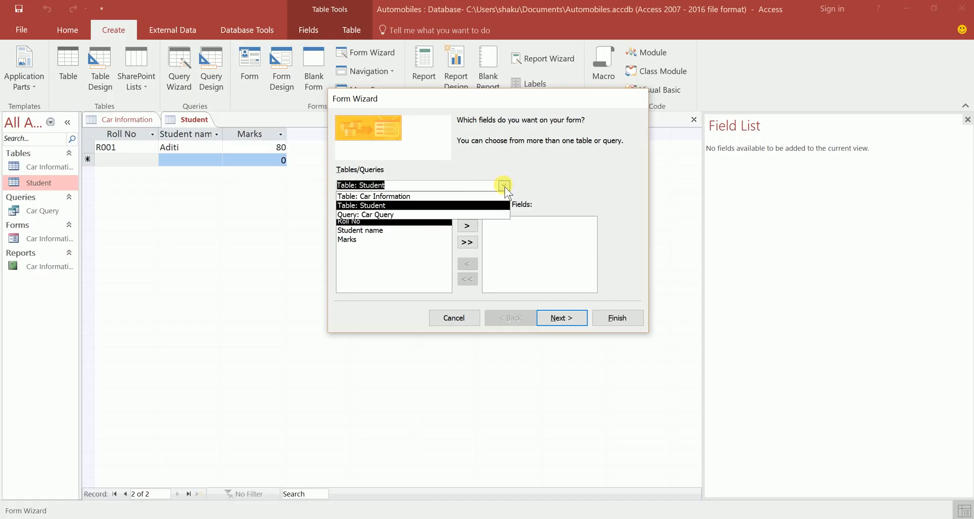
left_click(479, 197)
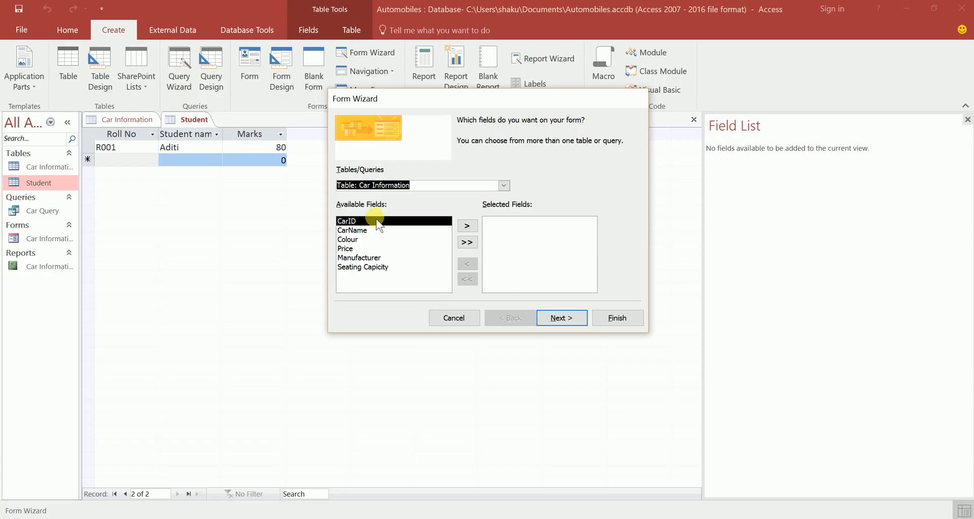
left_click(468, 226)
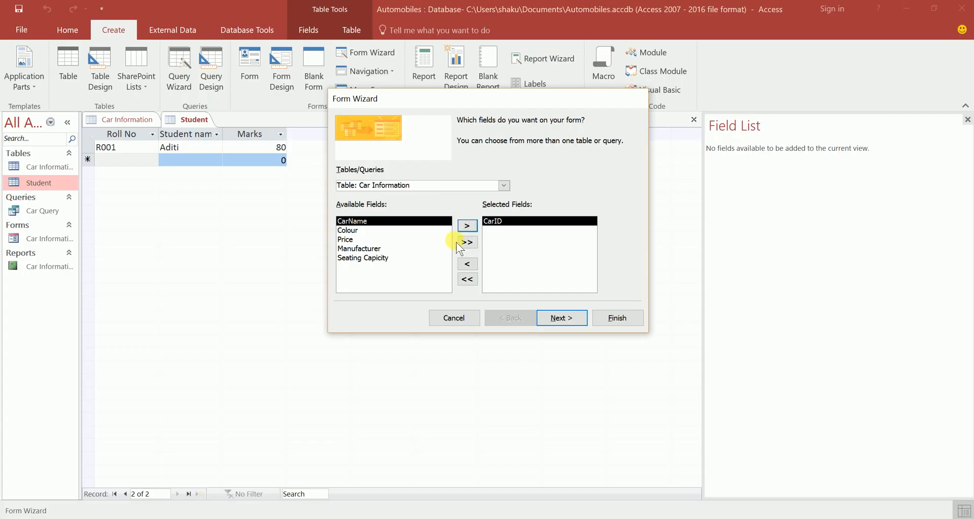
left_click(468, 244)
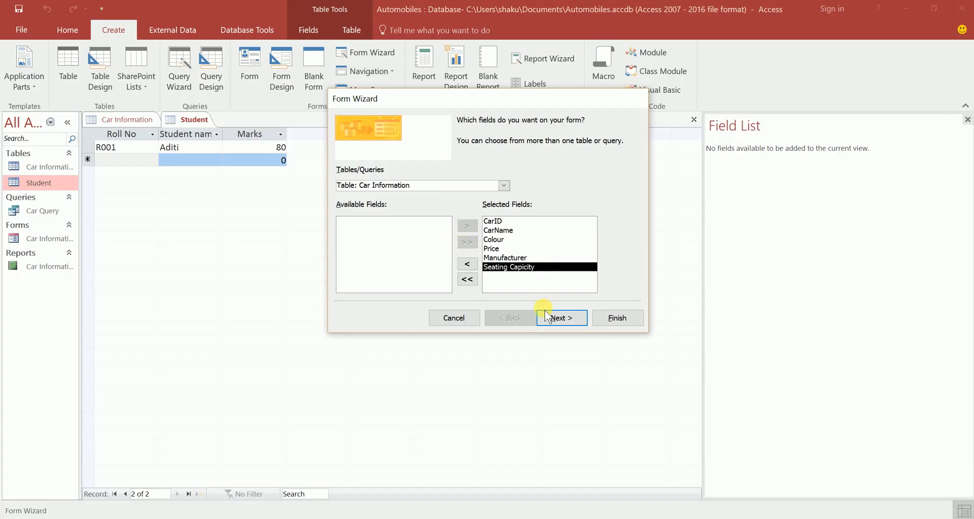
Step: Preview the Datasheet and Justified form layouts, and choose the Tabular layout
left_click(570, 318)
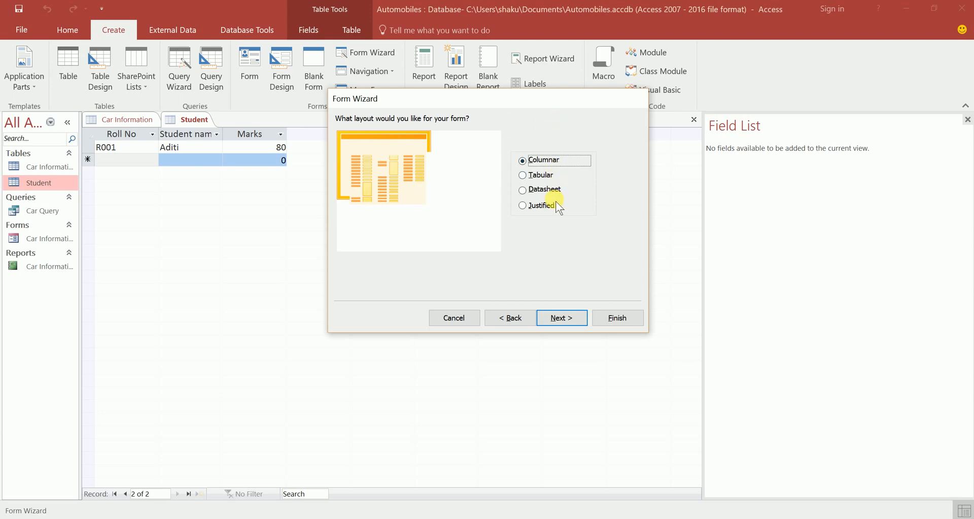
left_click(523, 176)
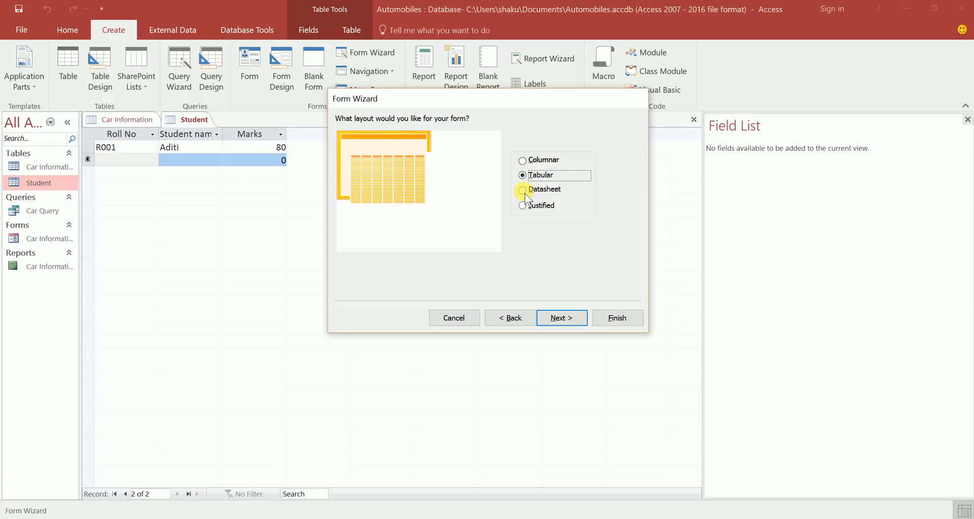
left_click(524, 190)
left_click(524, 206)
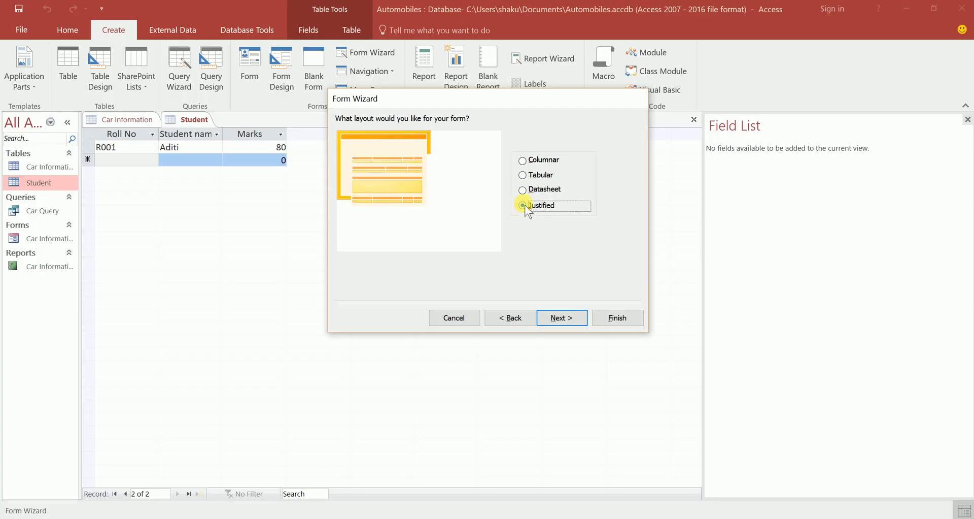
left_click(523, 176)
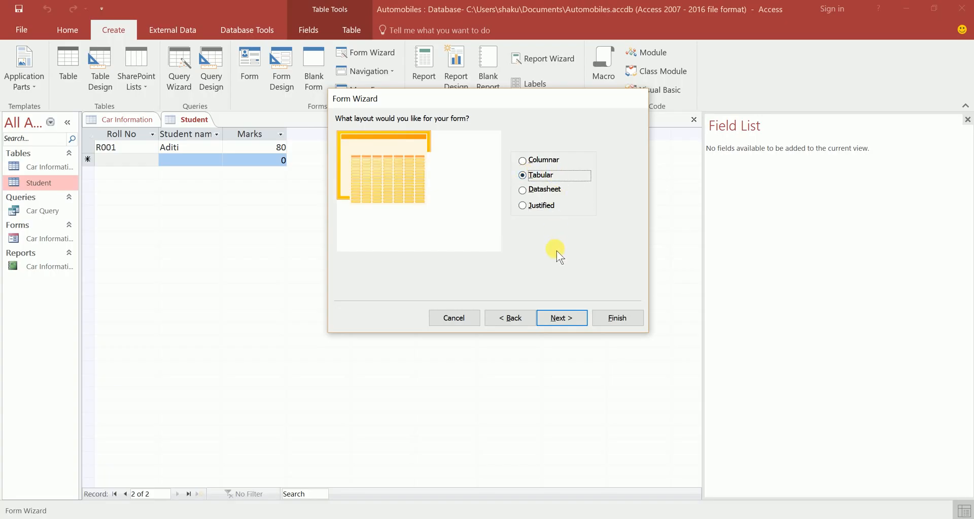
Step: Finish the form with the title Car Information1, open it for viewing, and show the full price field of the Corrolla record
left_click(554, 316)
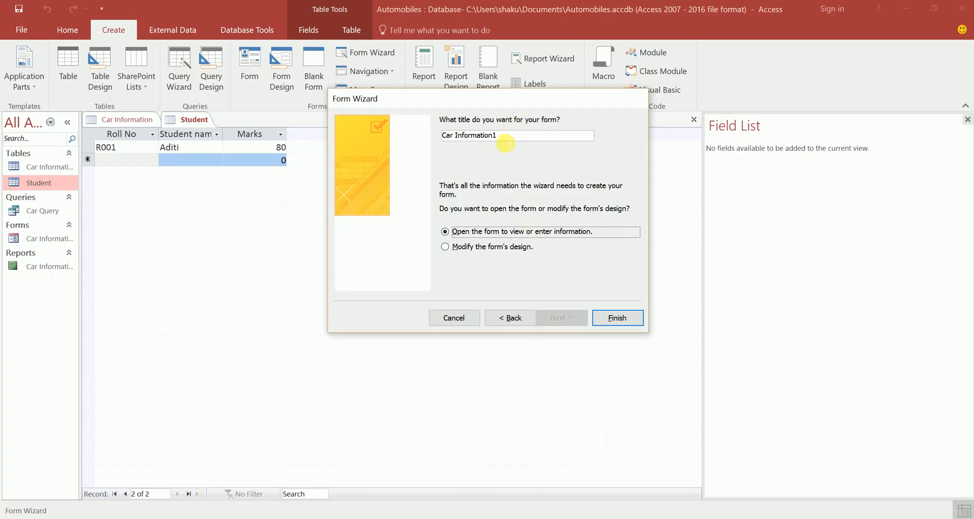
left_click(512, 139)
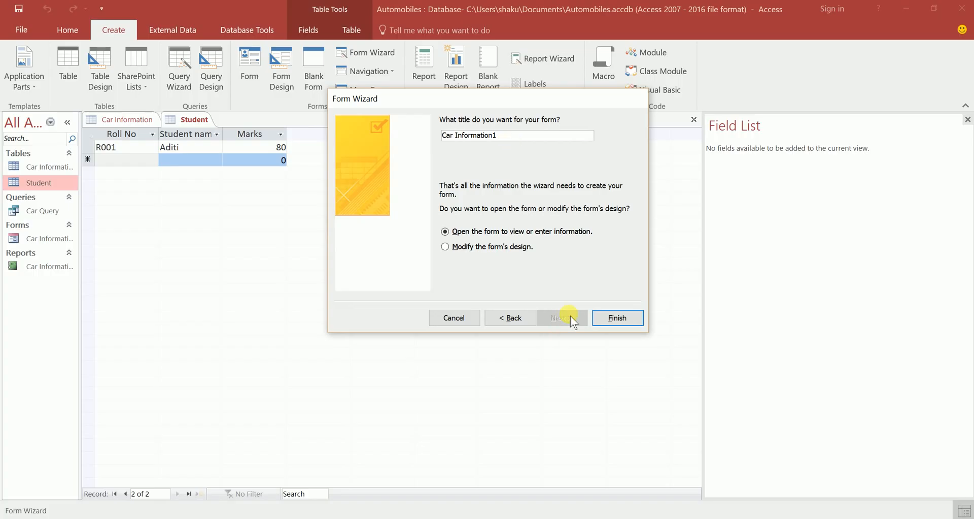
left_click(617, 318)
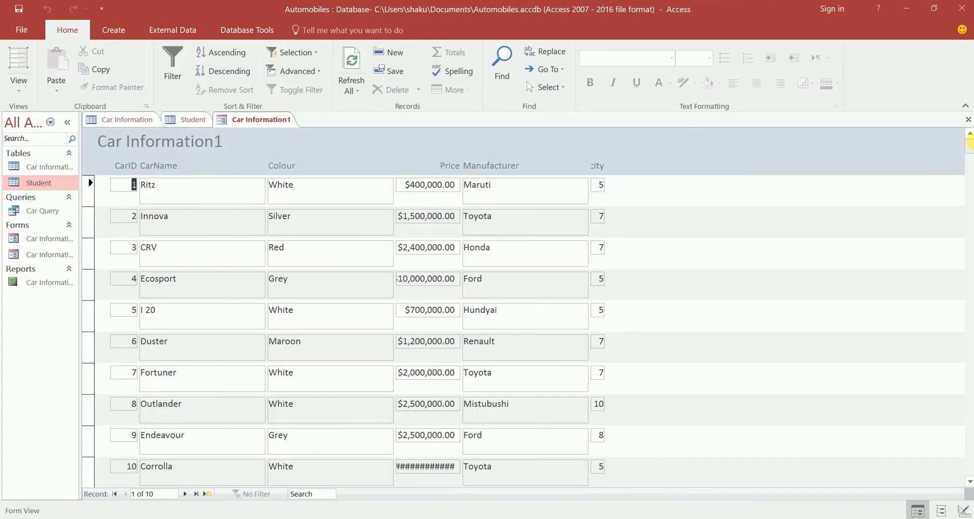
left_click_drag(970, 143, 969, 197)
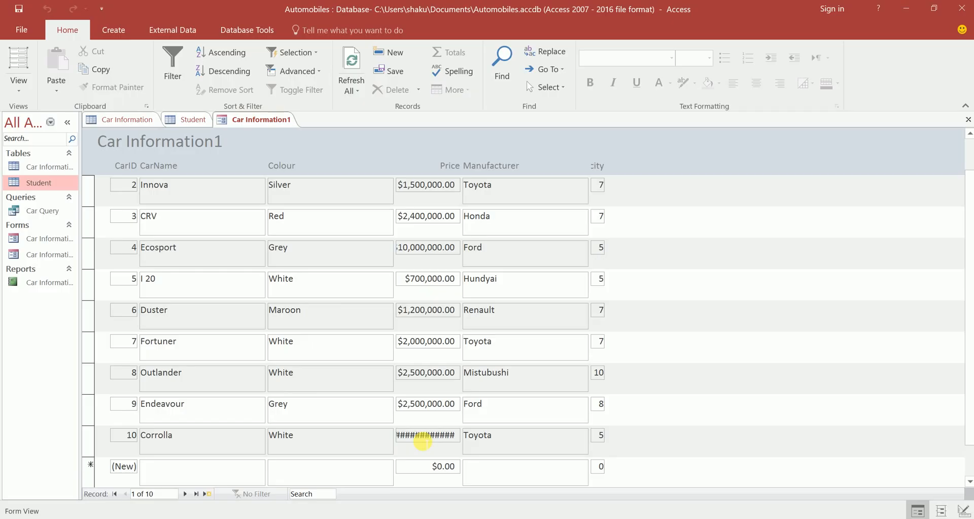
left_click(422, 441)
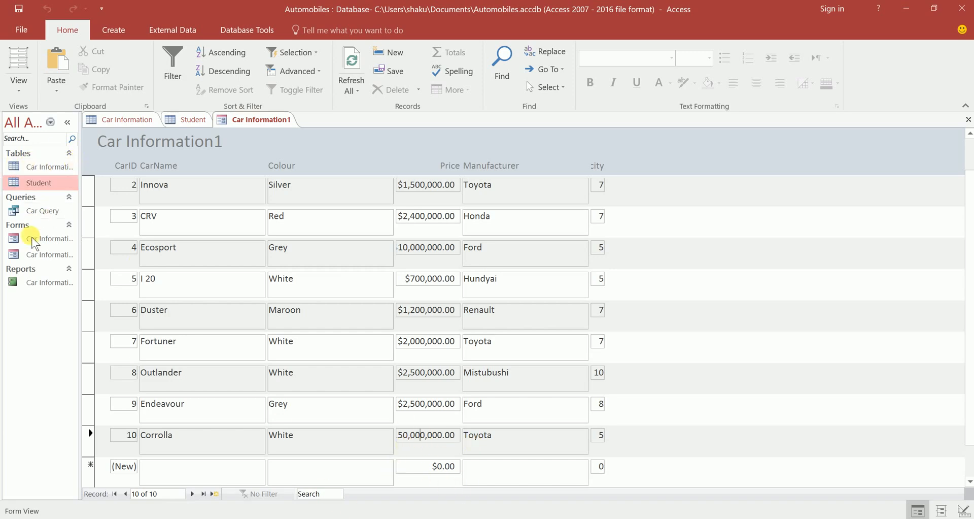
Step: Switch the Car Information1 form to Design View and close the Field List pane
left_click(36, 254)
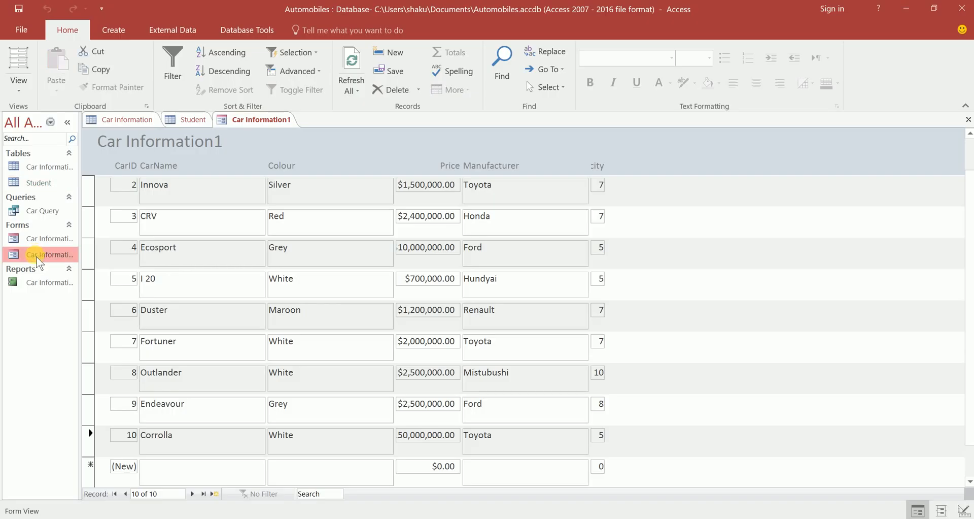
right_click(36, 257)
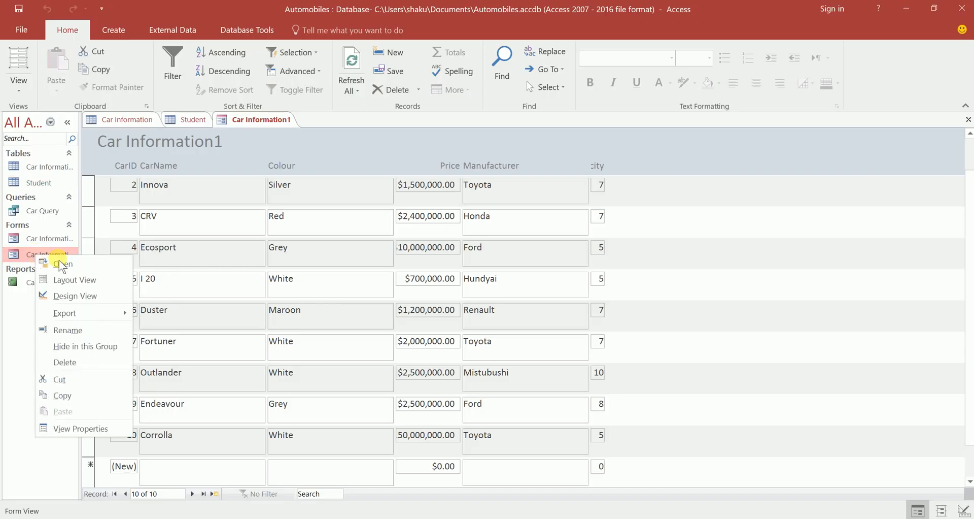
left_click(76, 296)
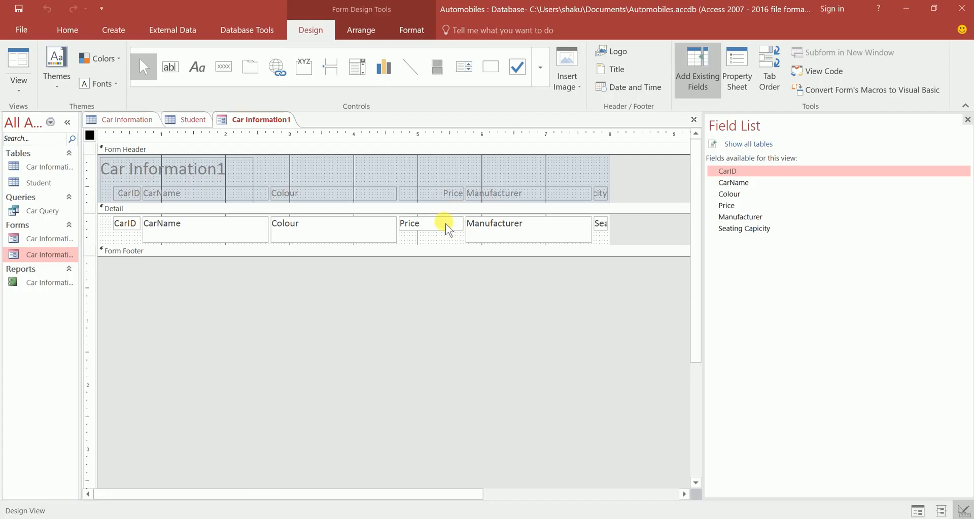
left_click(967, 120)
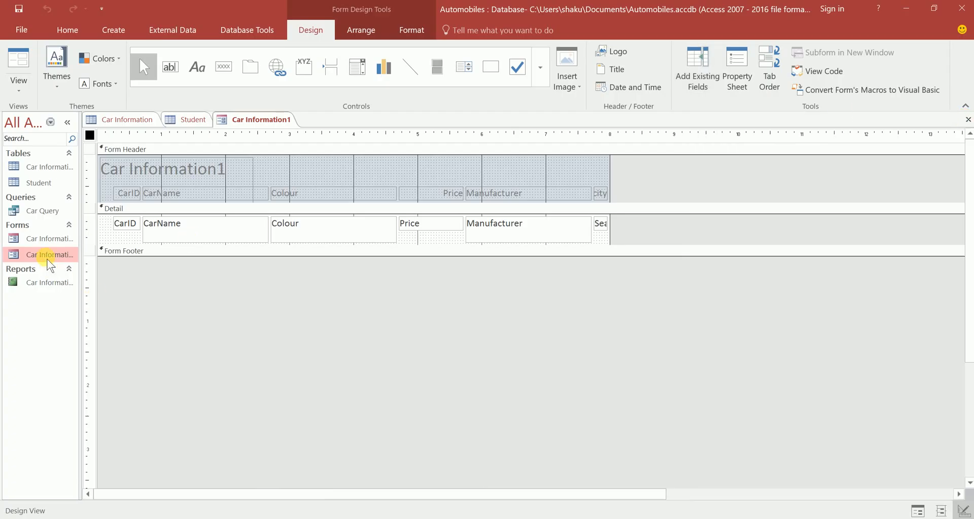
Step: Open the existing Car Information form in Form View
left_click(47, 240)
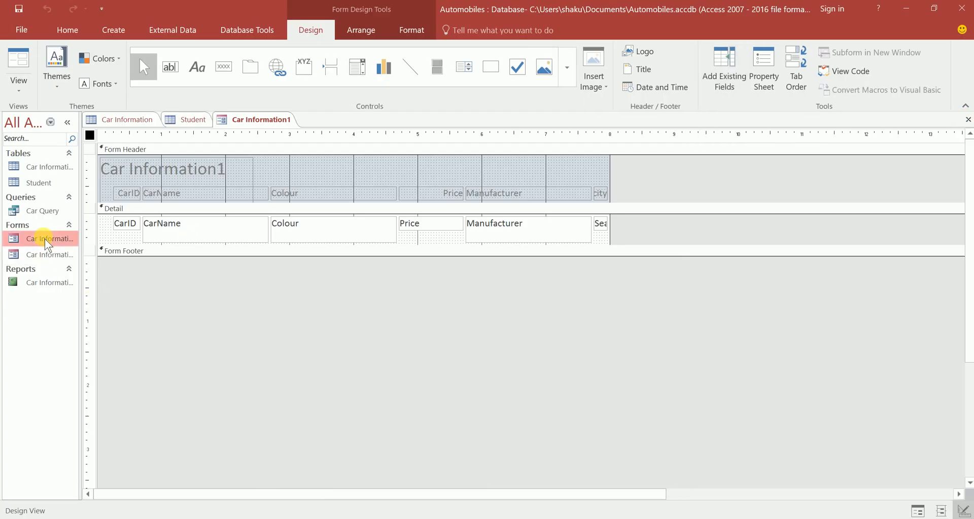
right_click(45, 239)
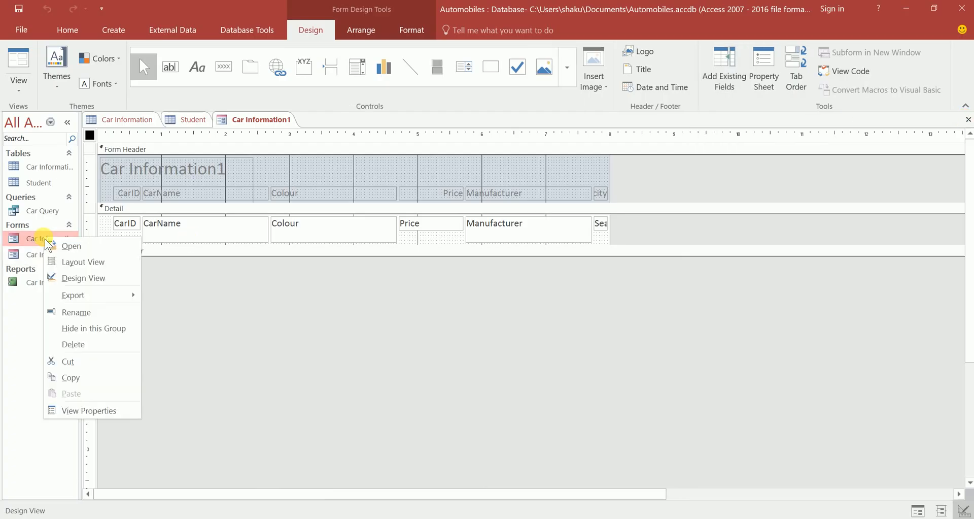
left_click(78, 279)
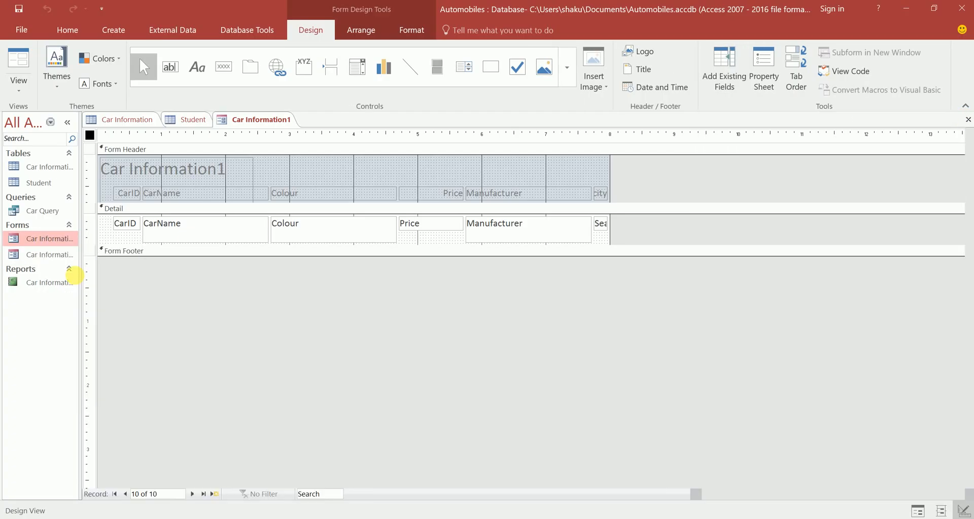
right_click(60, 241)
left_click(78, 248)
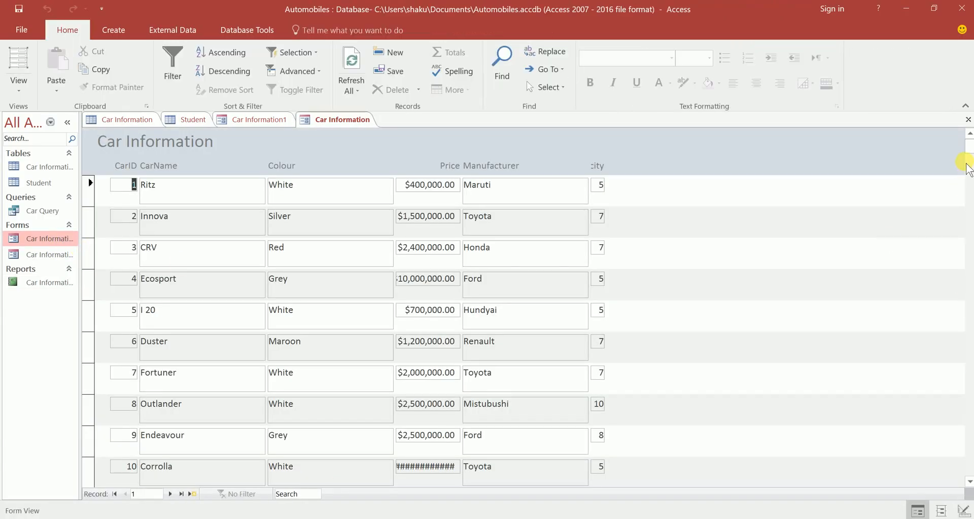
Step: Start a new record in the Car Information form with the car name BMW and the colour Black
left_click_drag(969, 147, 970, 157)
left_click(163, 479)
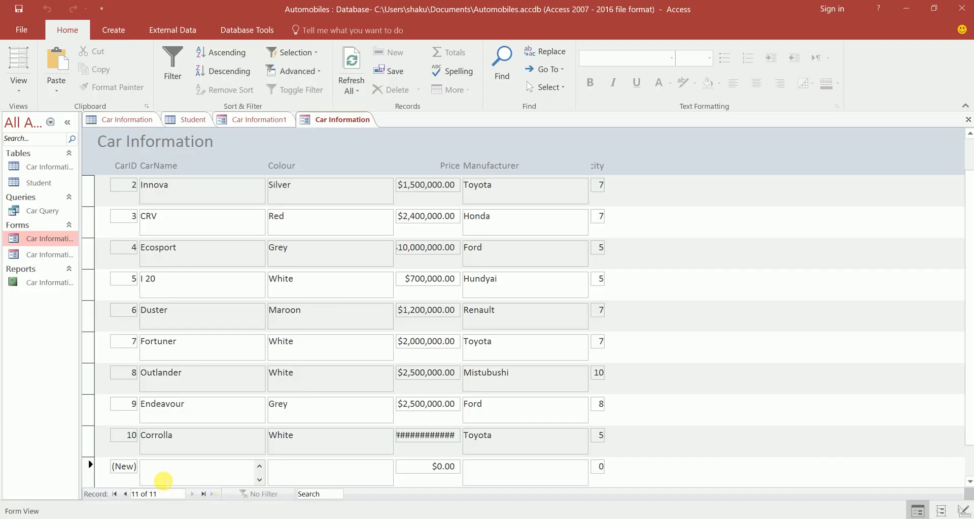
type("BMW")
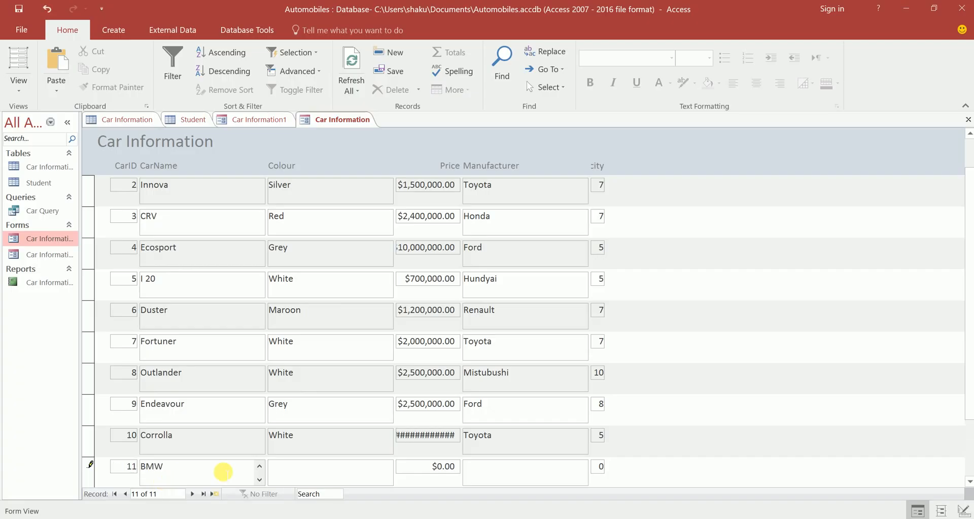
left_click(280, 473)
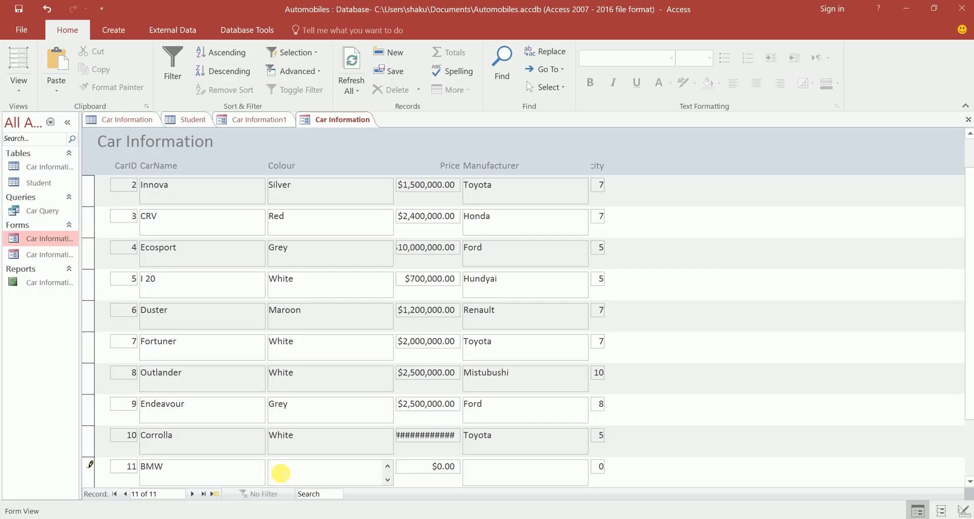
type("Black")
Step: Complete the BMW record with a price of $5,000,000,000, manufacturer BMW and a seating capacity of 5
left_click(445, 467)
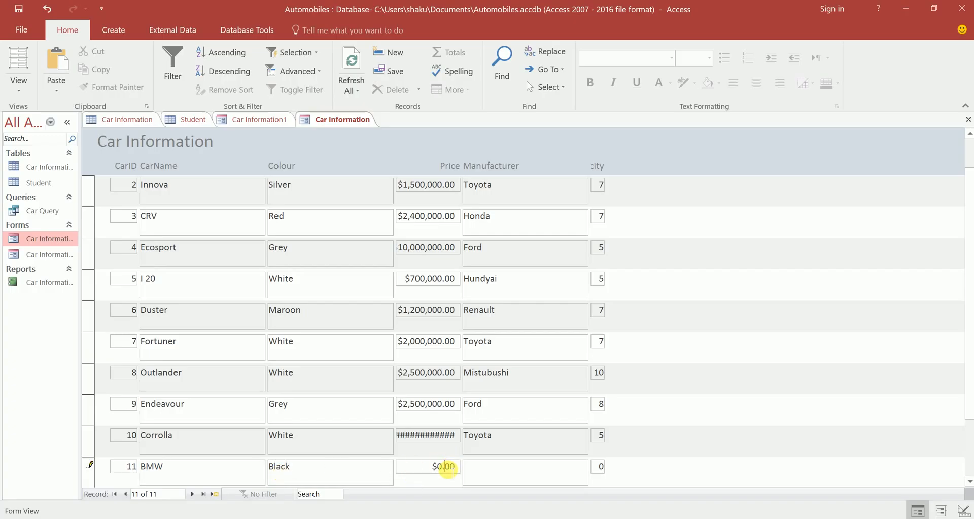
right_click(445, 467)
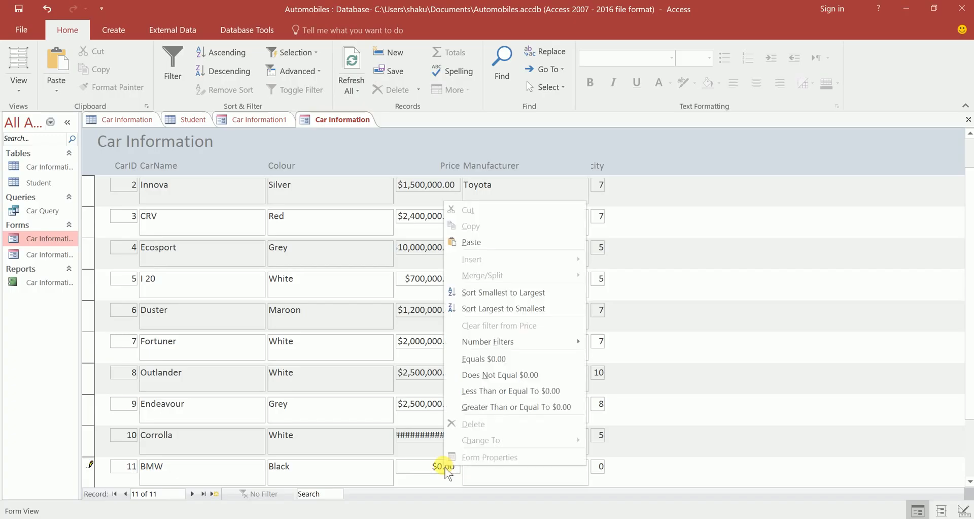
key("Escape")
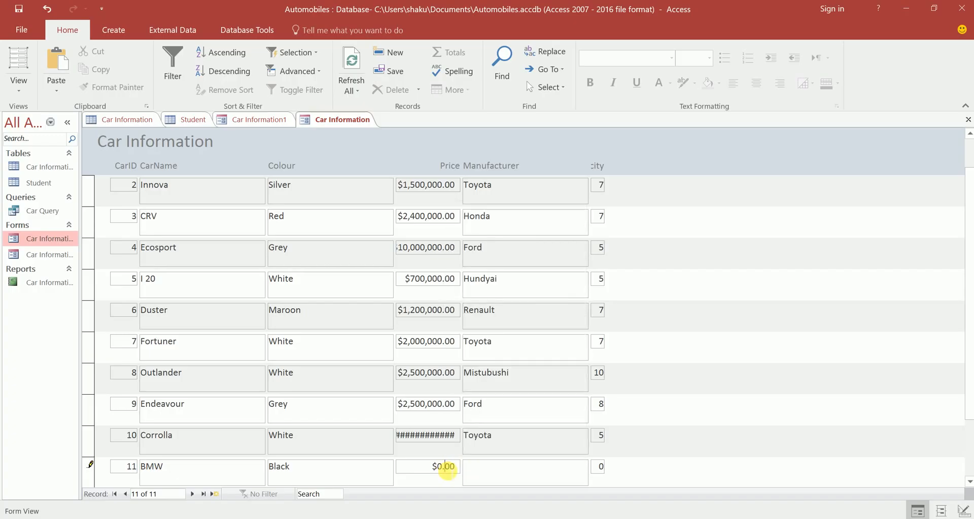
key("Delete")
type("50000000000")
left_click(488, 474)
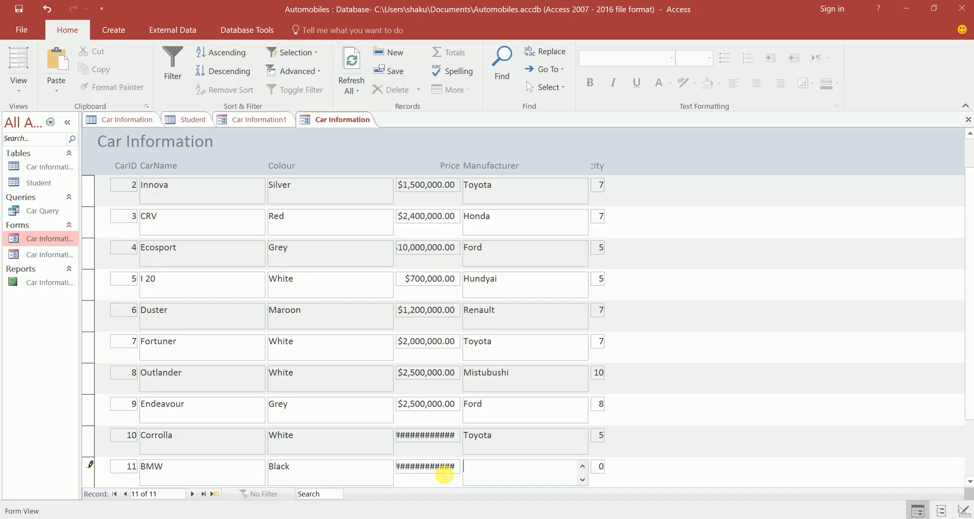
type("BMW")
left_click(599, 466)
key("BackSpace")
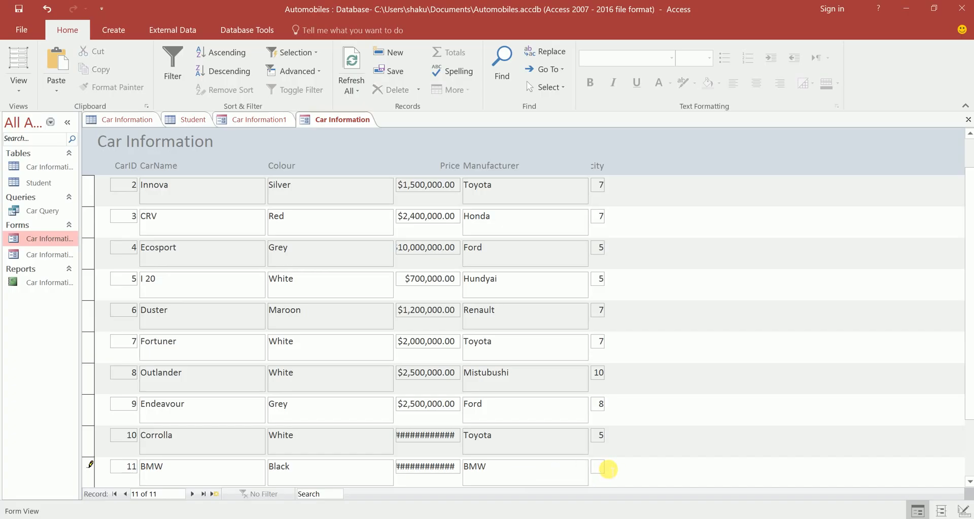
type("5")
Step: Start another new record in the form with the car name Mercedes and the colour White
scroll(970, 155, "up", 1)
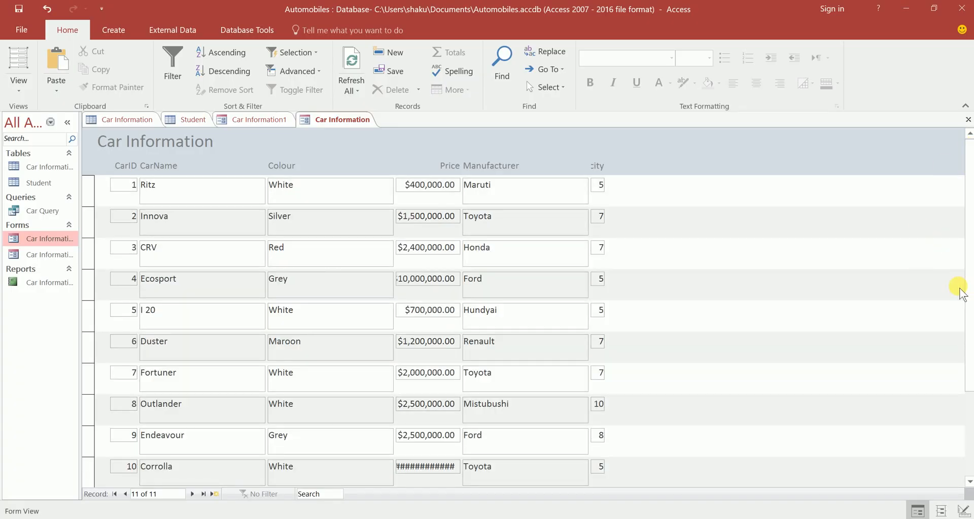
scroll(971, 297, "down", 2)
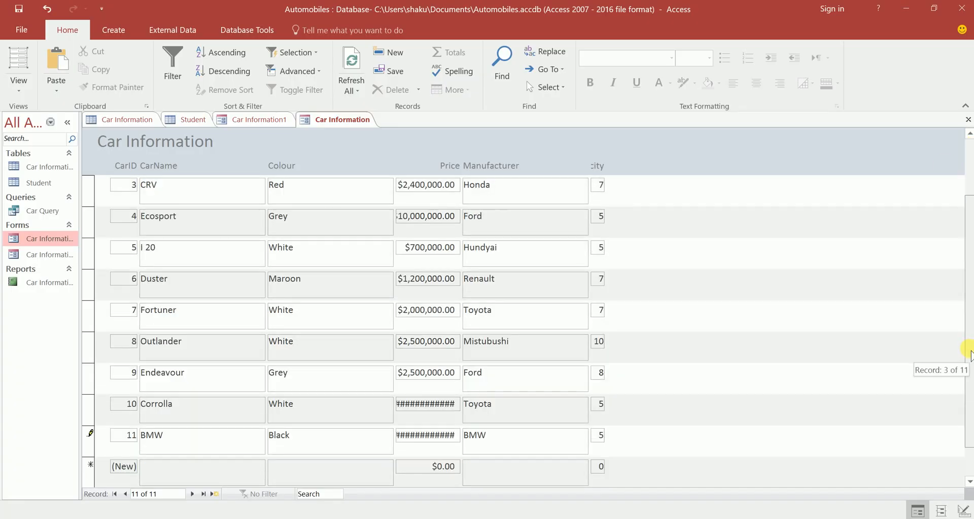
left_click(171, 471)
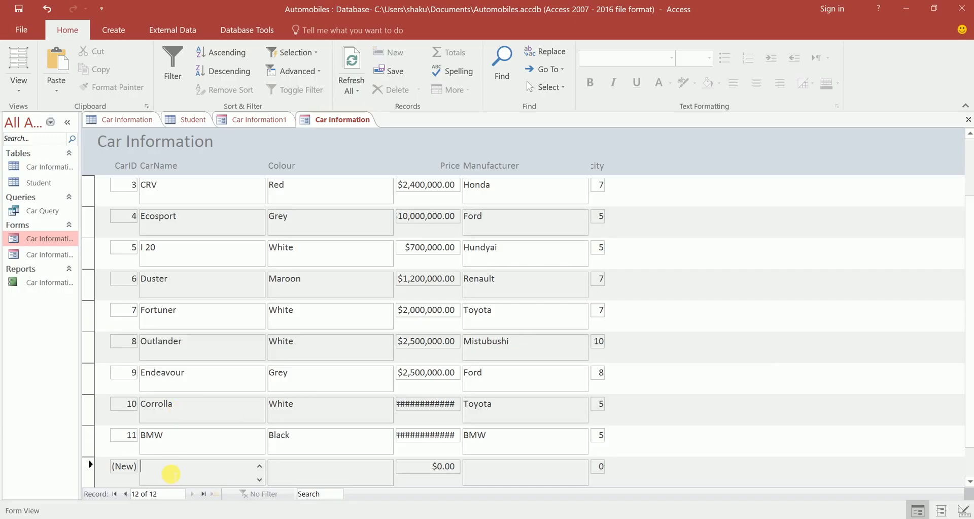
type("Mercedes")
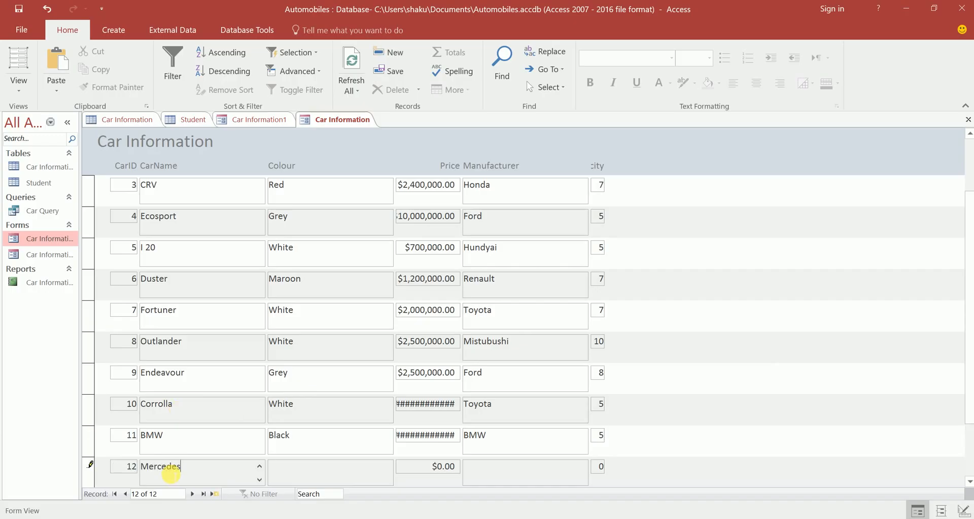
left_click(291, 474)
type("White")
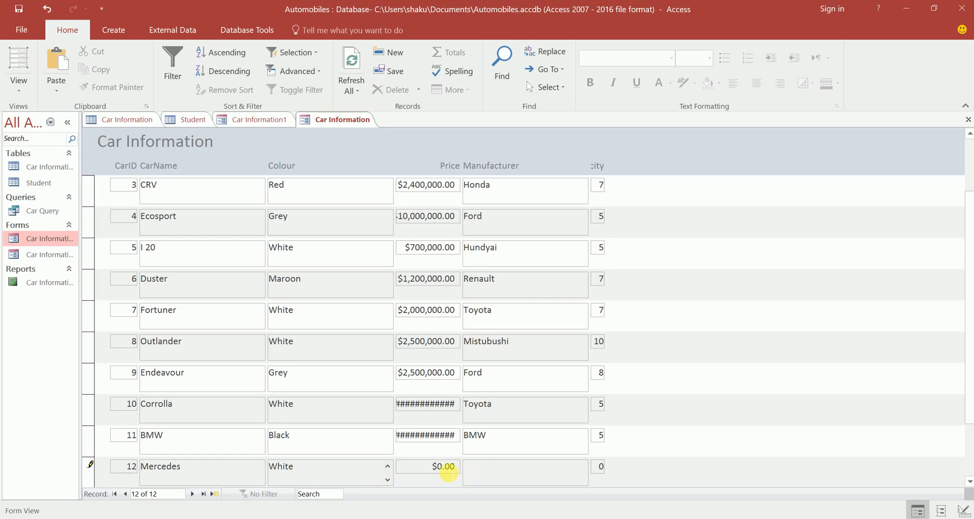
Step: Complete the Mercedes record with a price of $2,000,000, manufacturer Mercedes and a seating capacity of 5
left_click(447, 472)
key("BackSpace")
type("2,000,0")
type("00000")
left_click(483, 474)
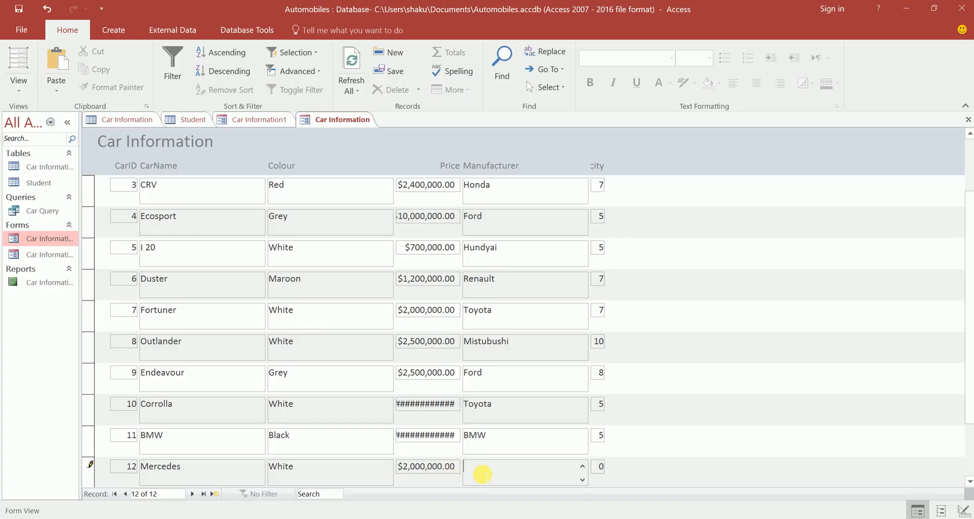
type("Mercedes")
double_click(603, 466)
key("BackSpace")
Step: Close all open objects, and select the new BMW and Mercedes records in the Car Information table
right_click(346, 119)
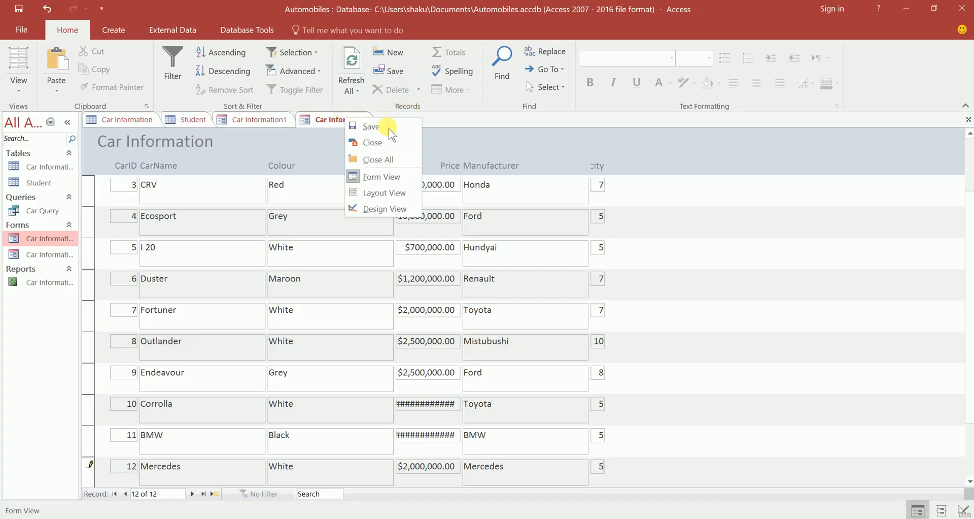
left_click(391, 156)
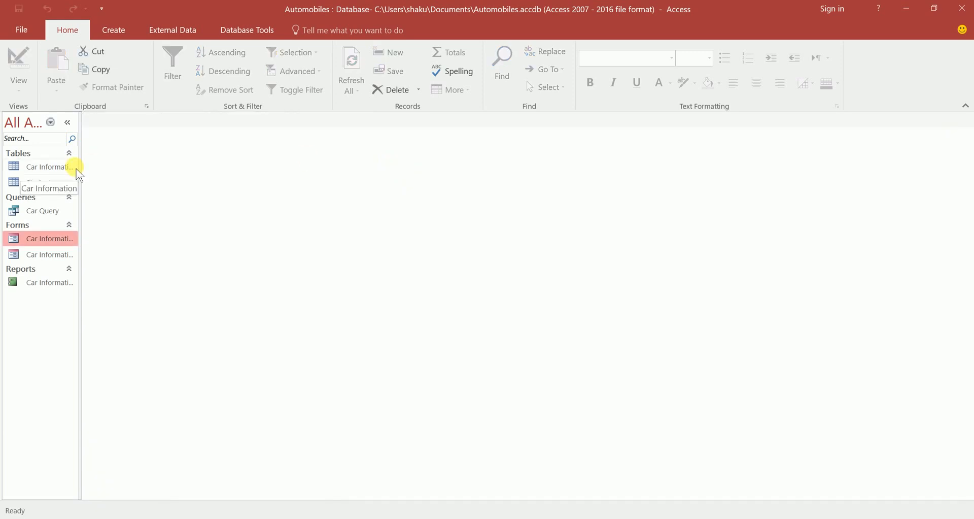
left_click(47, 170)
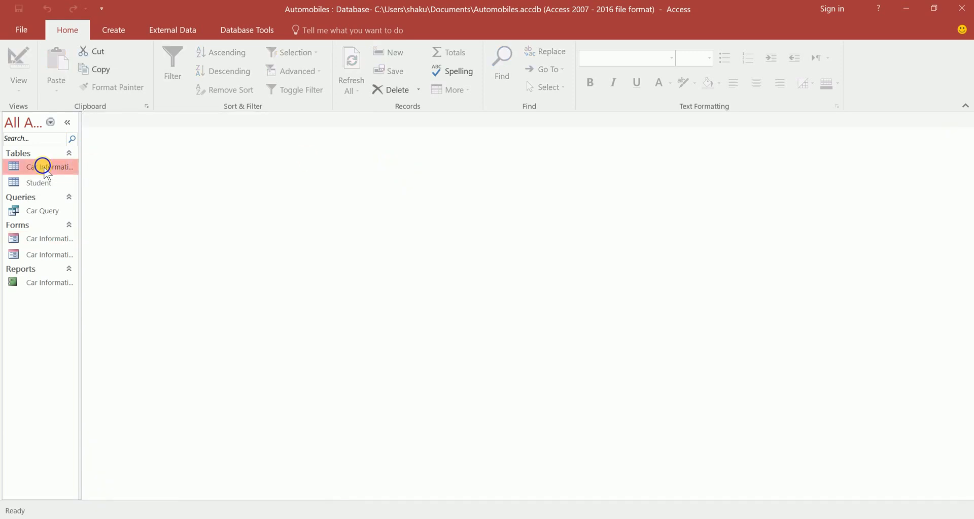
right_click(44, 168)
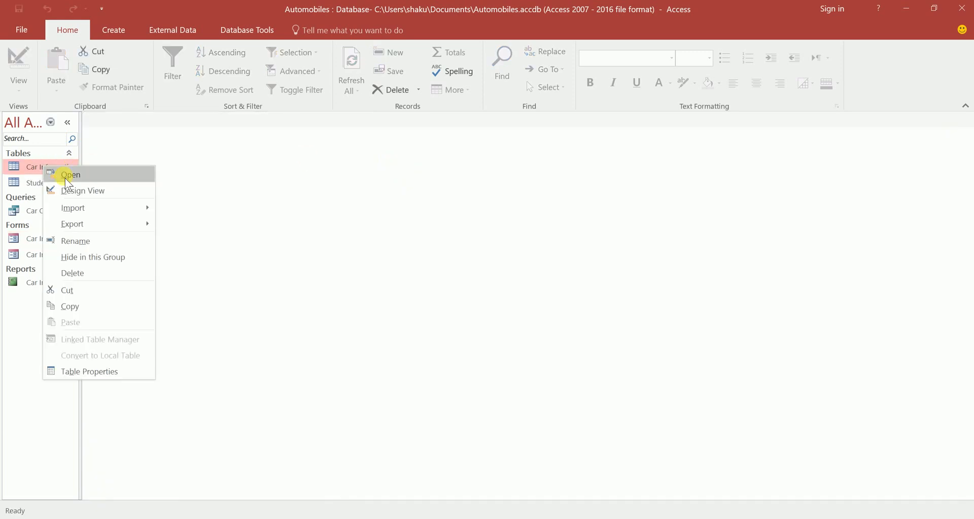
left_click(66, 175)
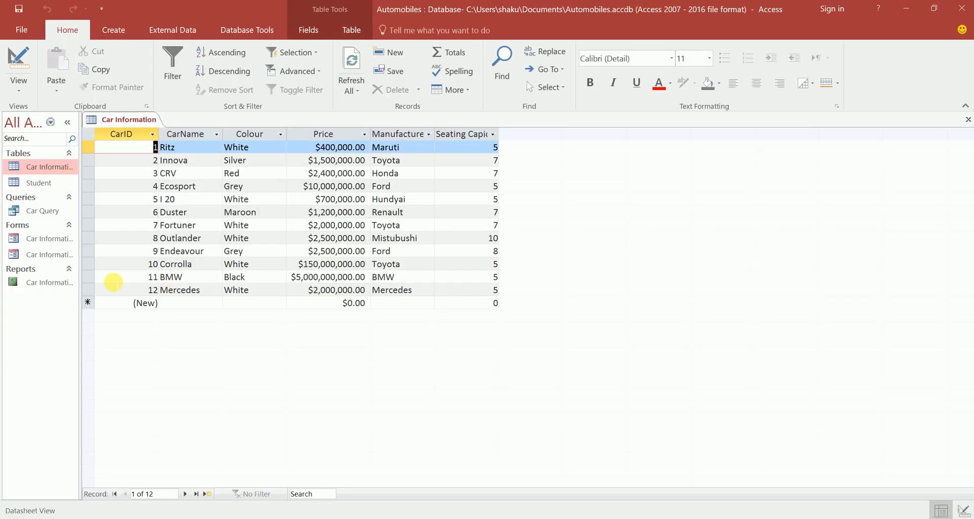
left_click_drag(88, 277, 88, 288)
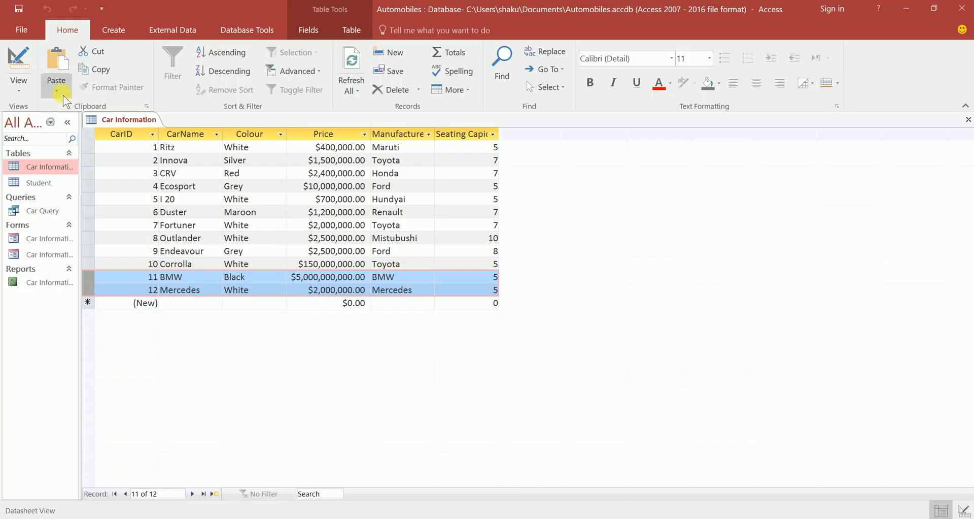
Step: Start a wizard-built report on the Car Information table with the fields CarName, Colour and Manufacturer
left_click(107, 33)
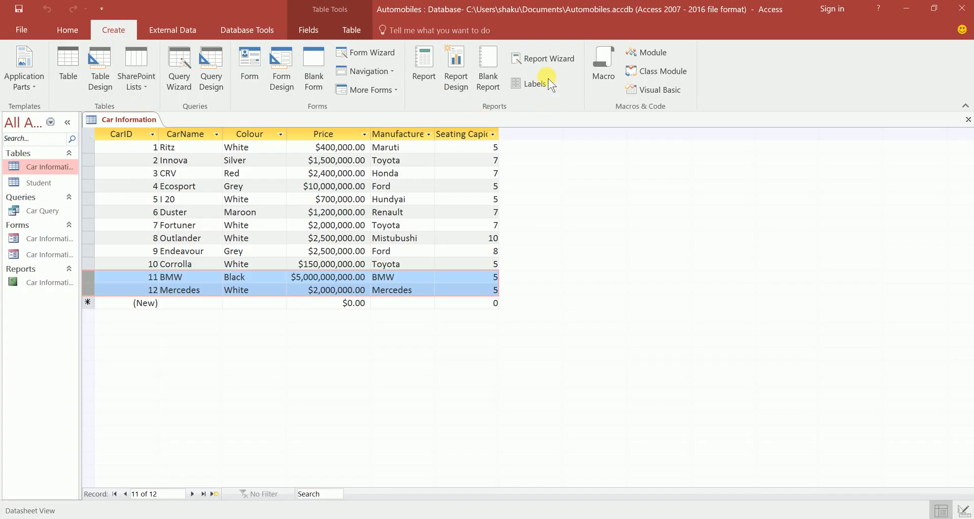
left_click(547, 58)
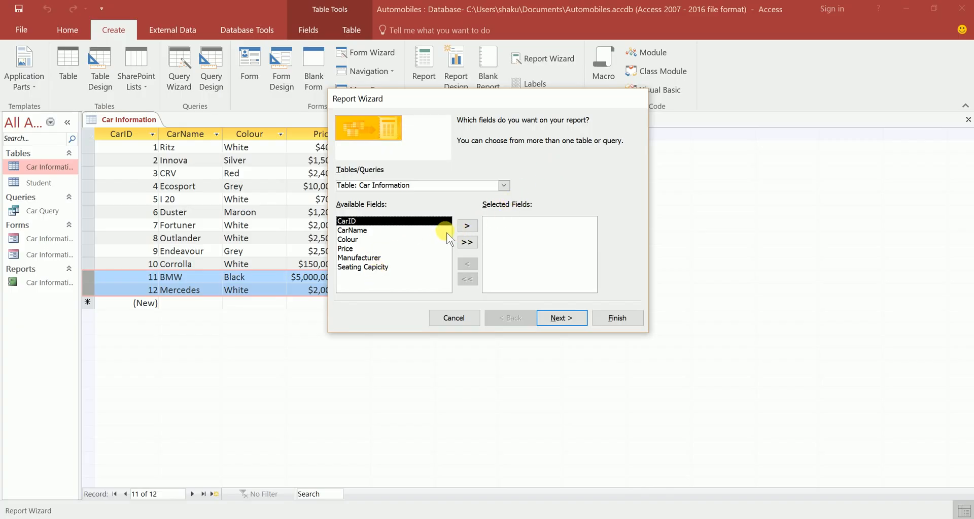
left_click(357, 230)
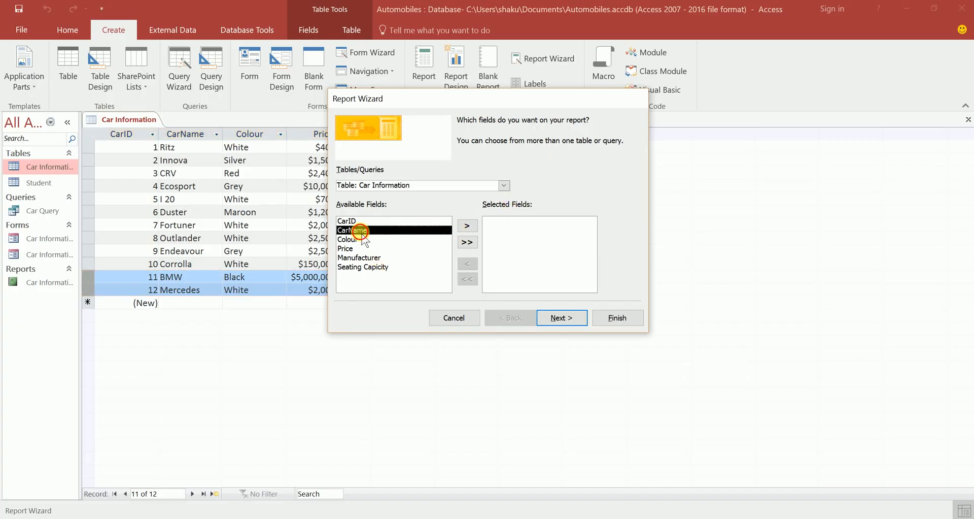
left_click(468, 226)
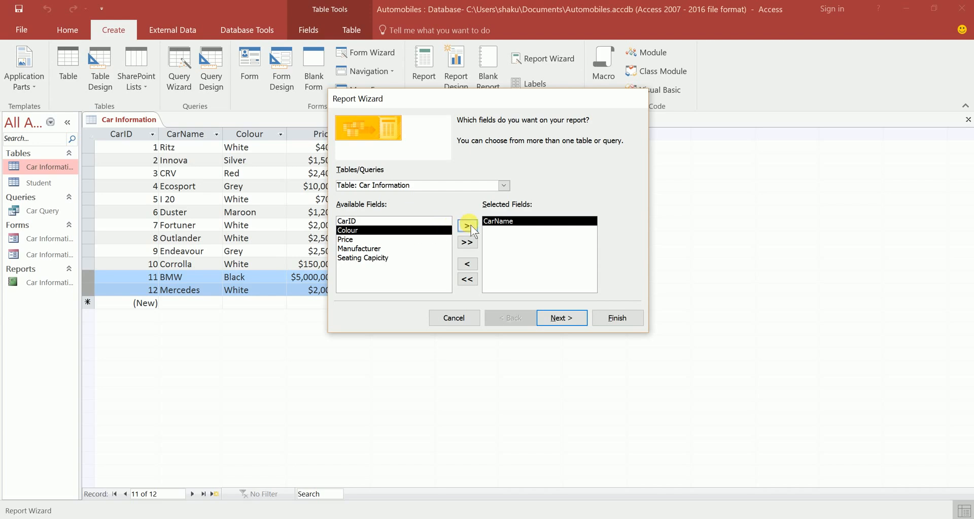
left_click(468, 225)
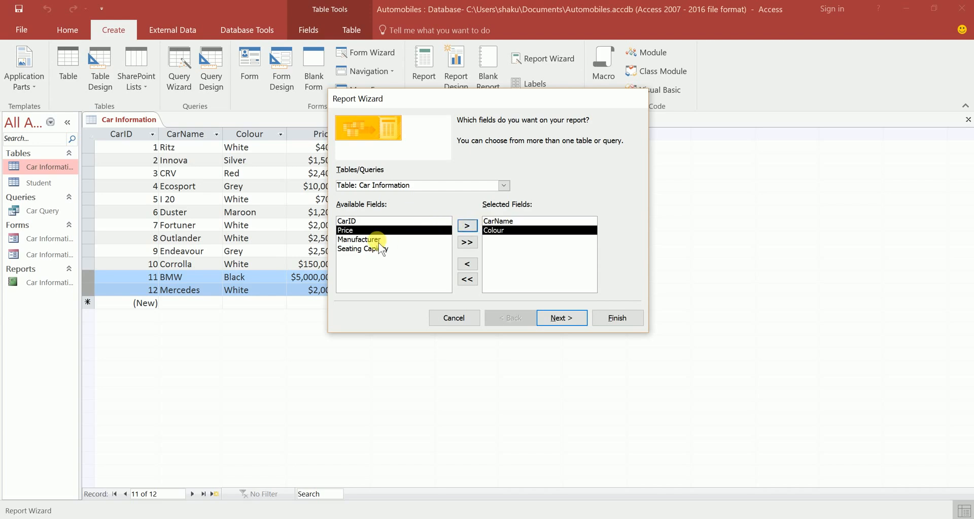
left_click(380, 240)
left_click(468, 225)
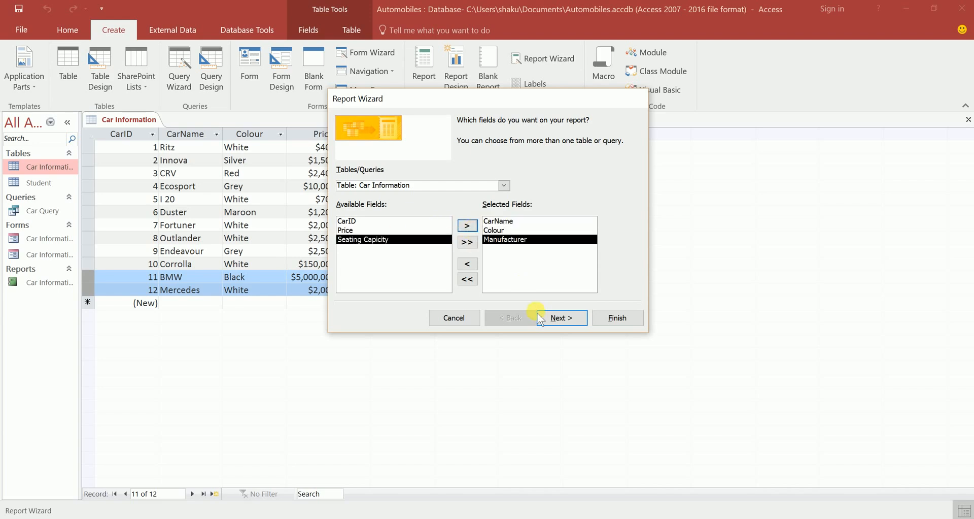
left_click(556, 320)
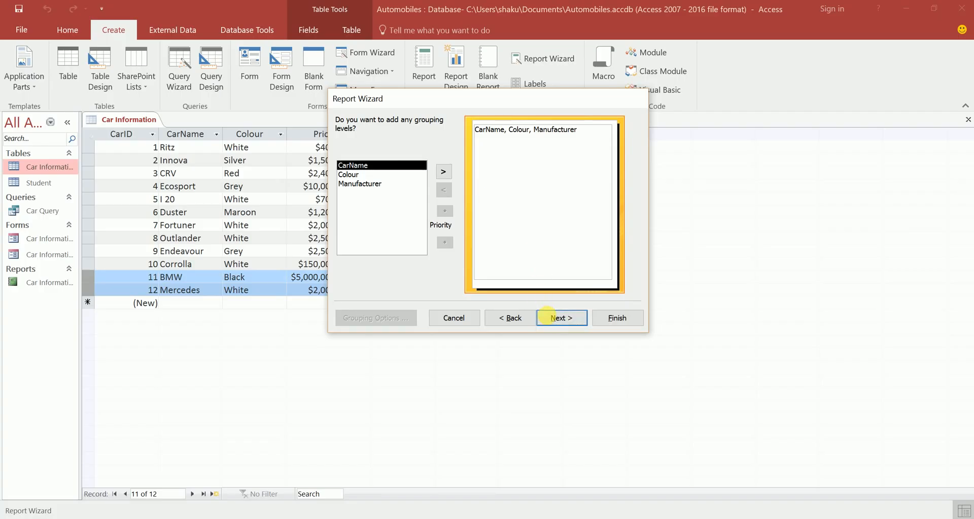
Step: Leave the report without grouping levels and sort its records by CarName in ascending order
left_click(548, 316)
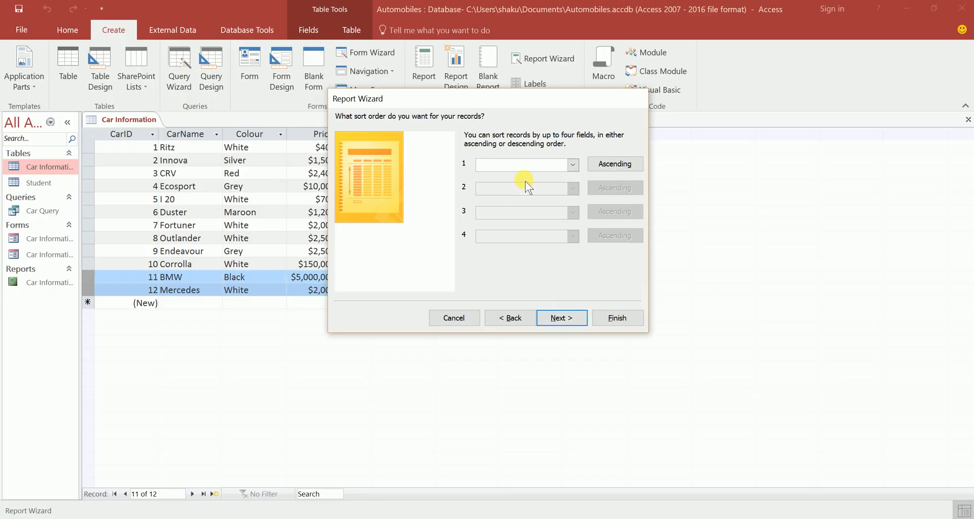
left_click(579, 165)
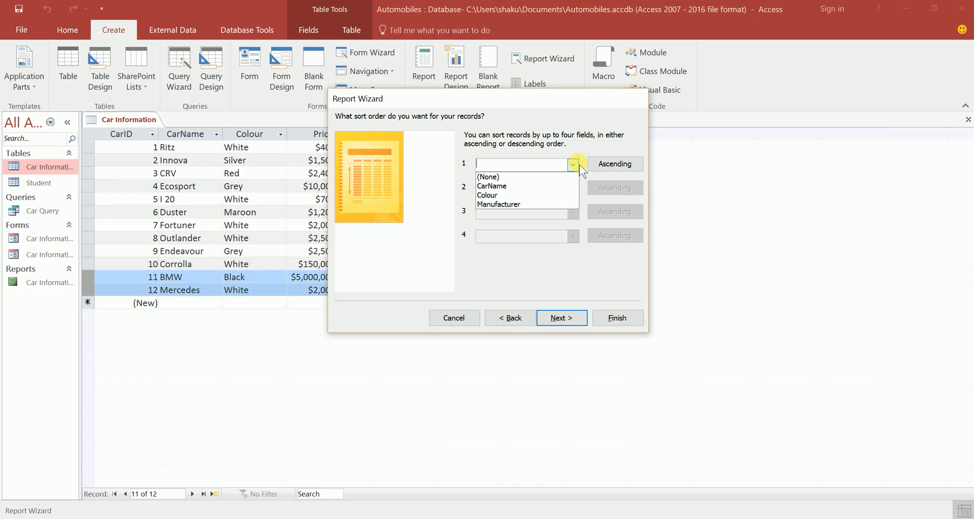
left_click(555, 186)
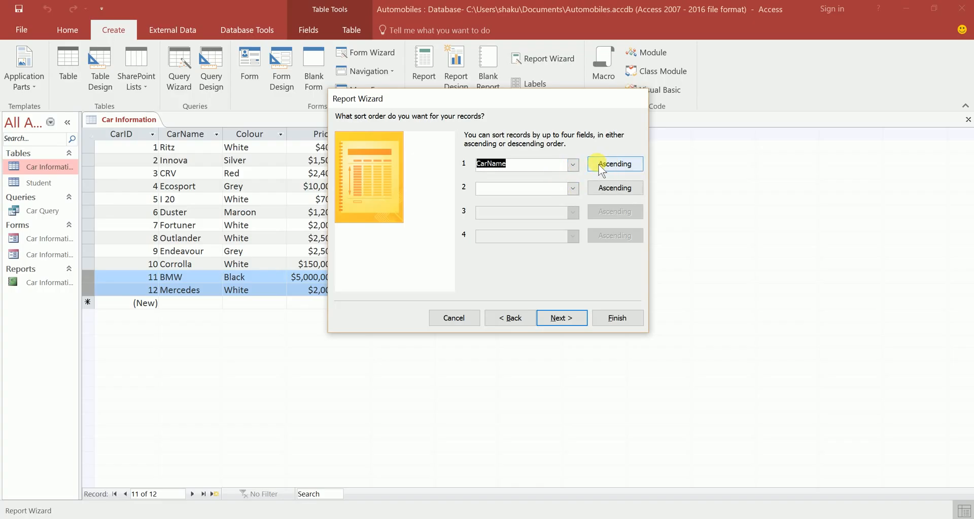
left_click(567, 317)
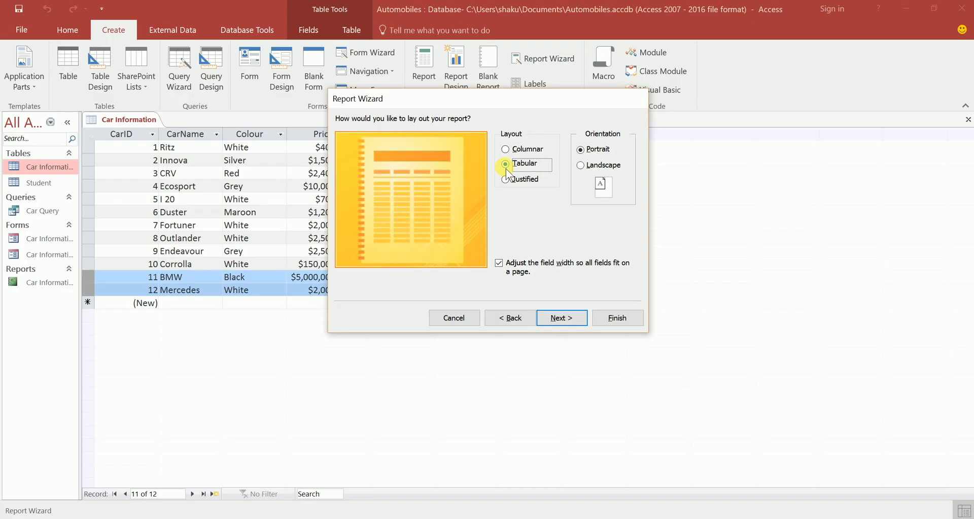
Step: Finish the report in Tabular layout and Landscape orientation with the title Car Information1, and close its print preview
left_click(582, 165)
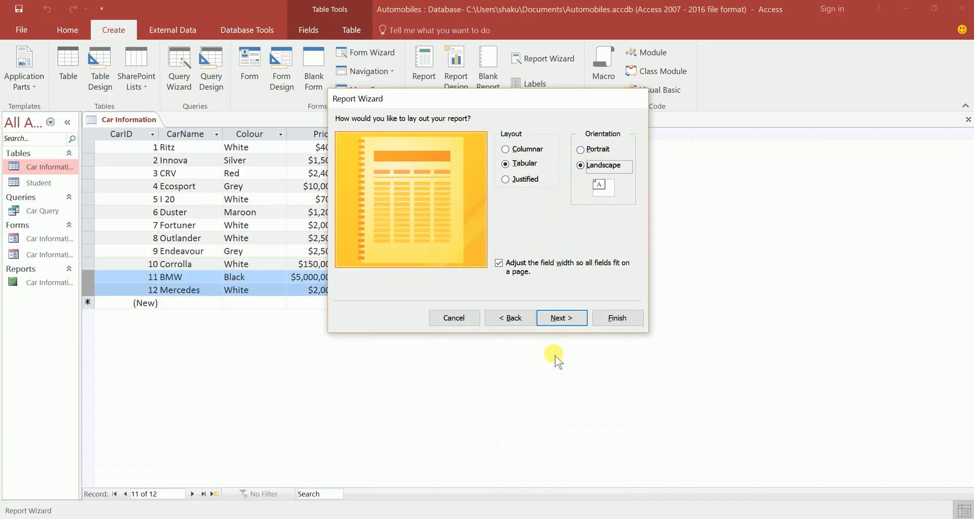
left_click(563, 318)
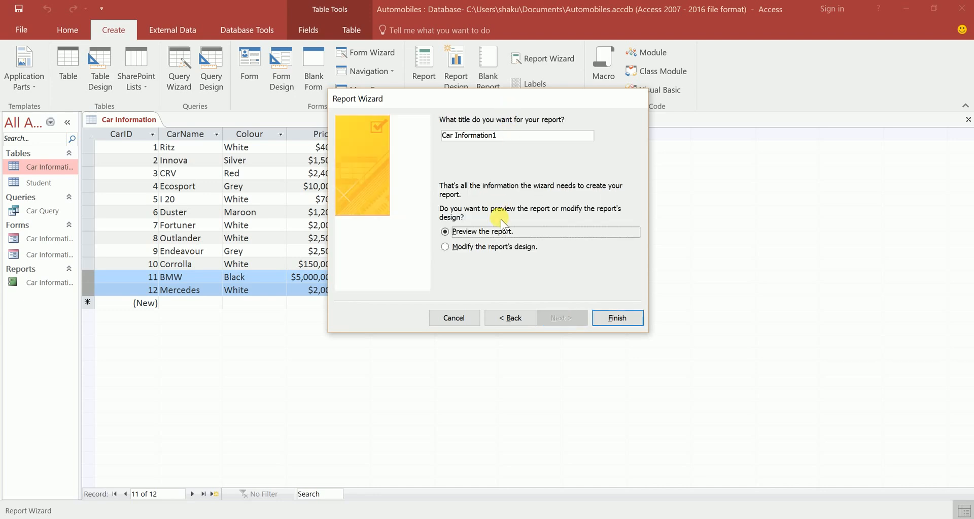
left_click(619, 320)
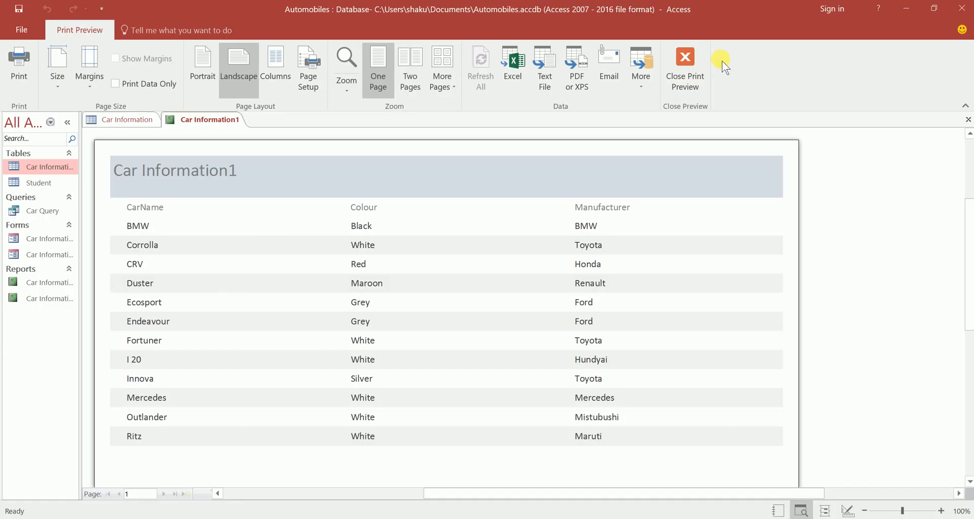
left_click(690, 76)
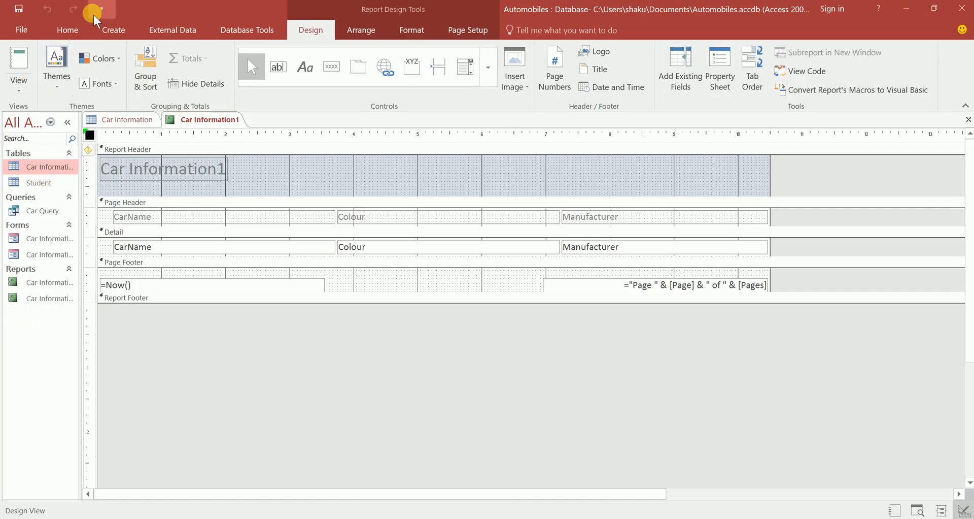
Step: Open the Car Information table and select the CarID value of the CRV record
left_click(115, 32)
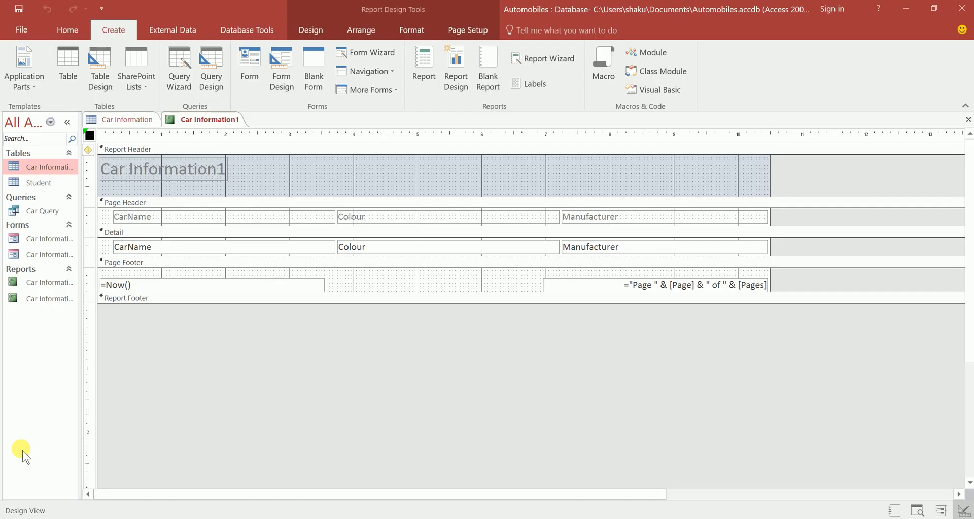
right_click(38, 169)
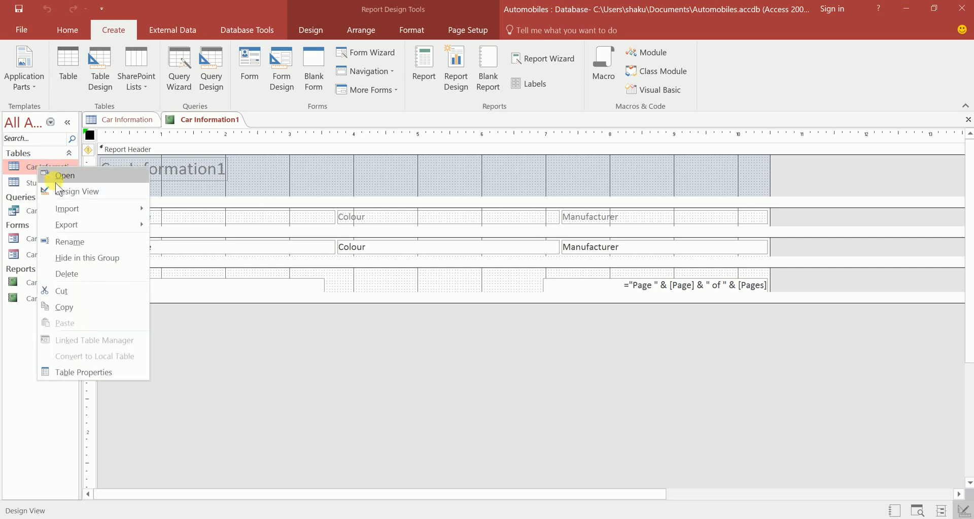
left_click(56, 177)
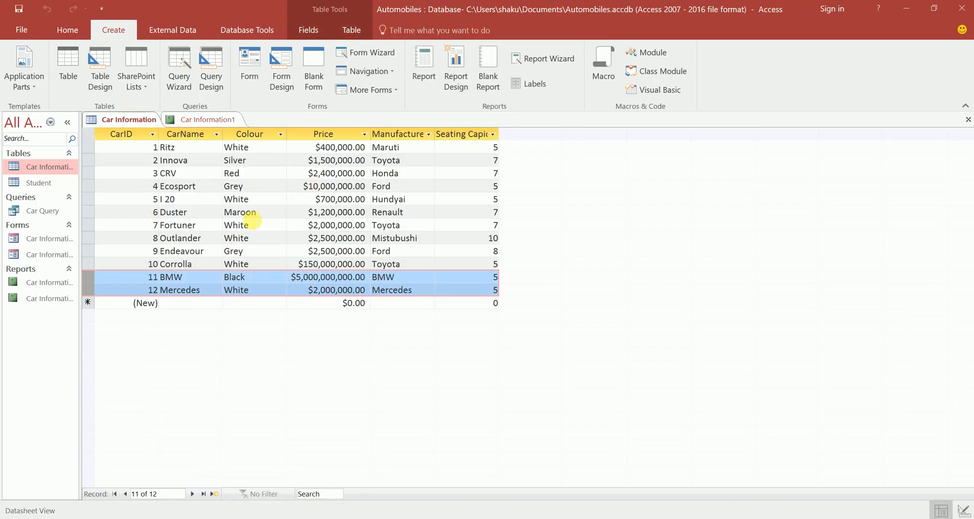
left_click(248, 212)
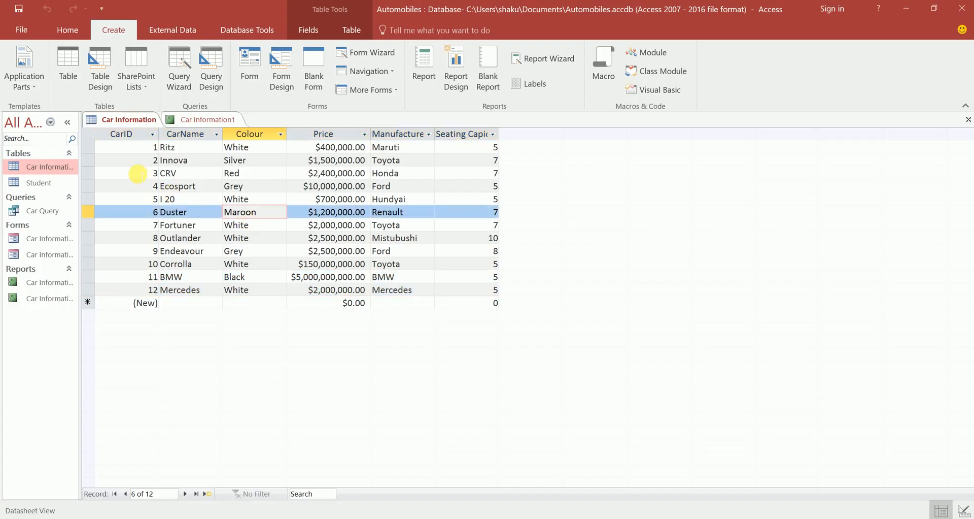
left_click(138, 174)
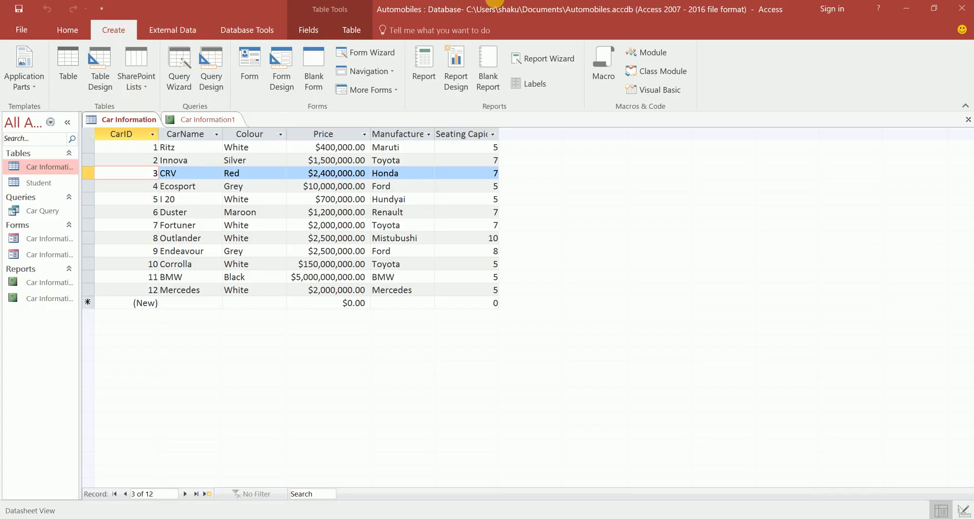
left_click(553, 61)
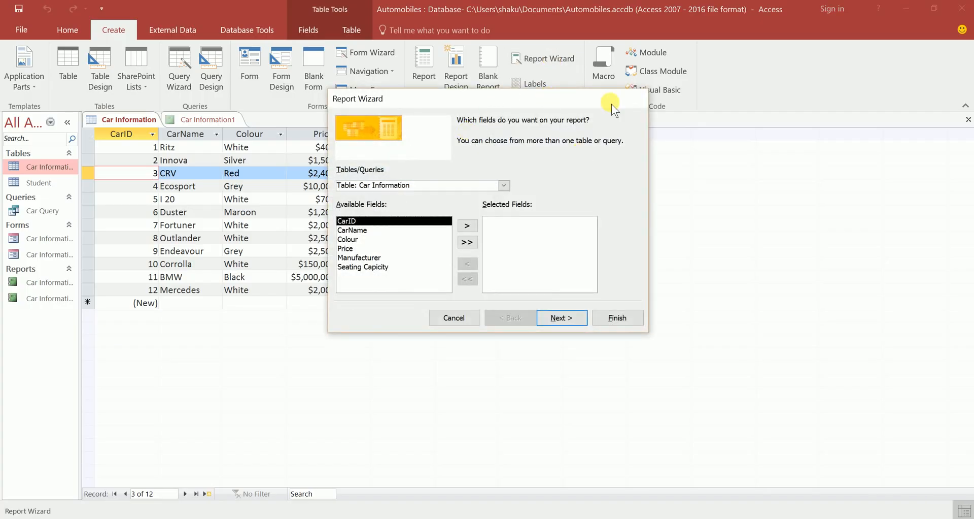
left_click(607, 322)
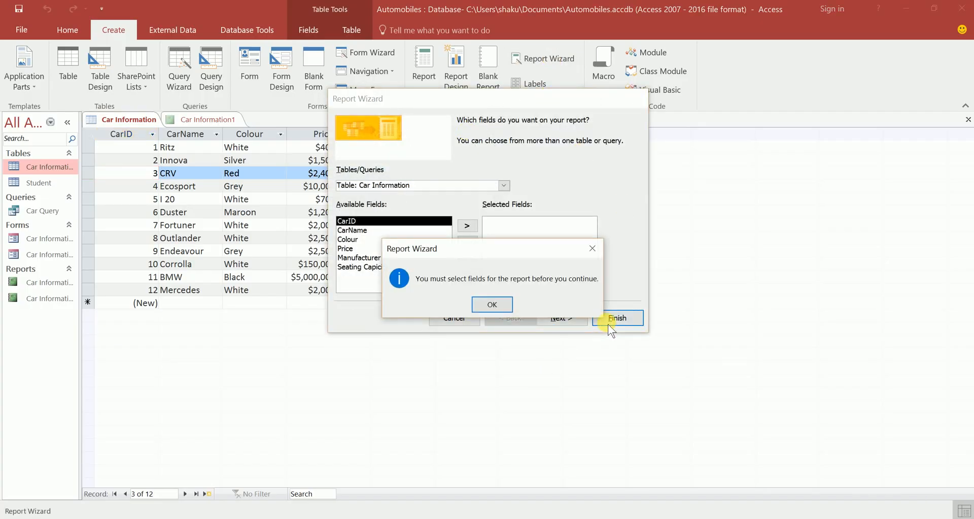
left_click(491, 306)
left_click(454, 318)
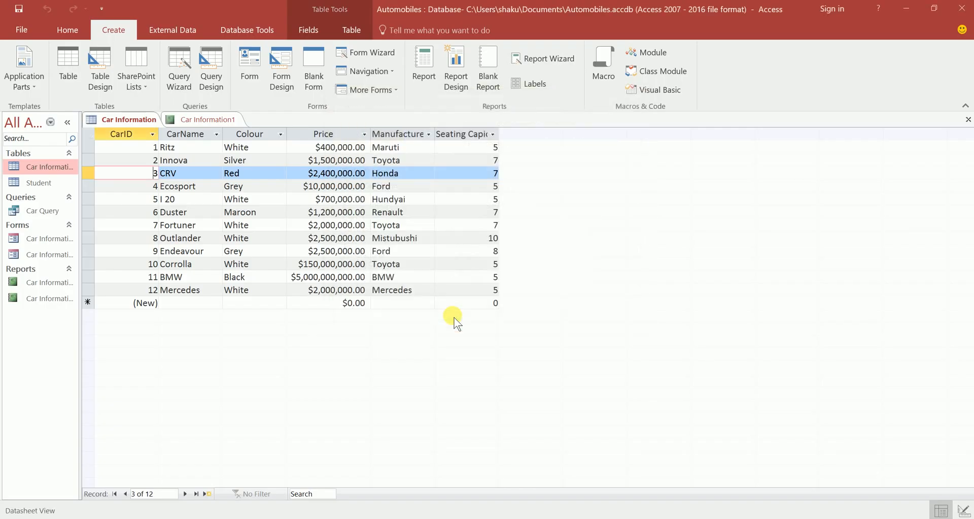
Step: Create a new query in design view and add the Car Information table as its source
left_click(215, 84)
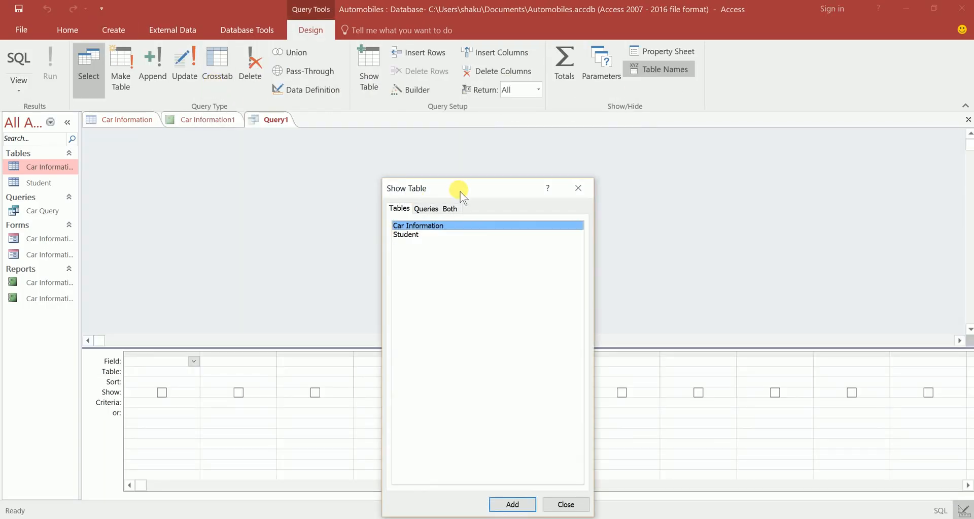
left_click_drag(461, 190, 548, 10)
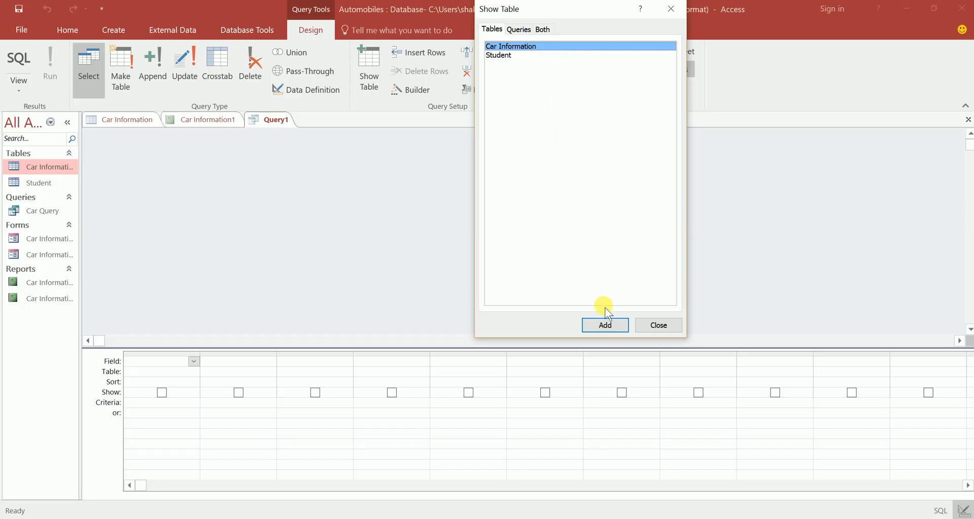
left_click(605, 324)
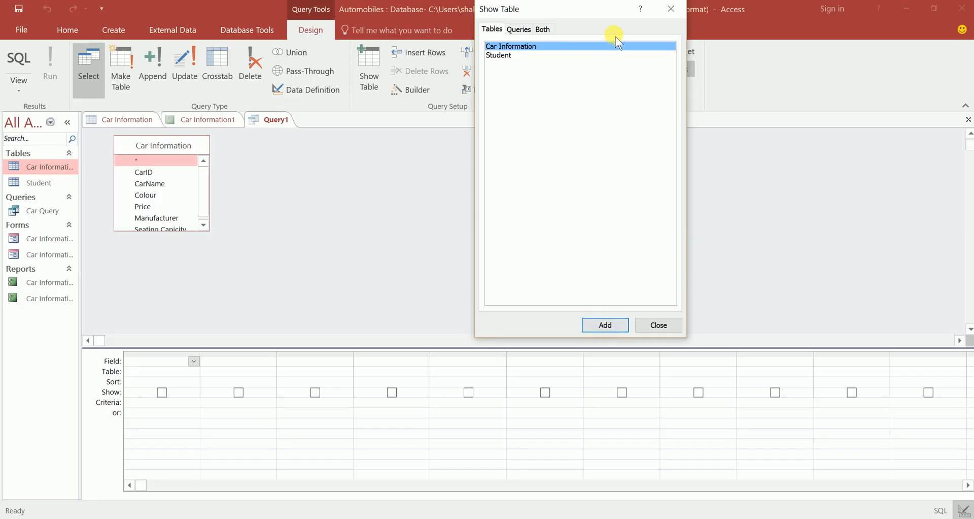
left_click_drag(597, 9, 595, 75)
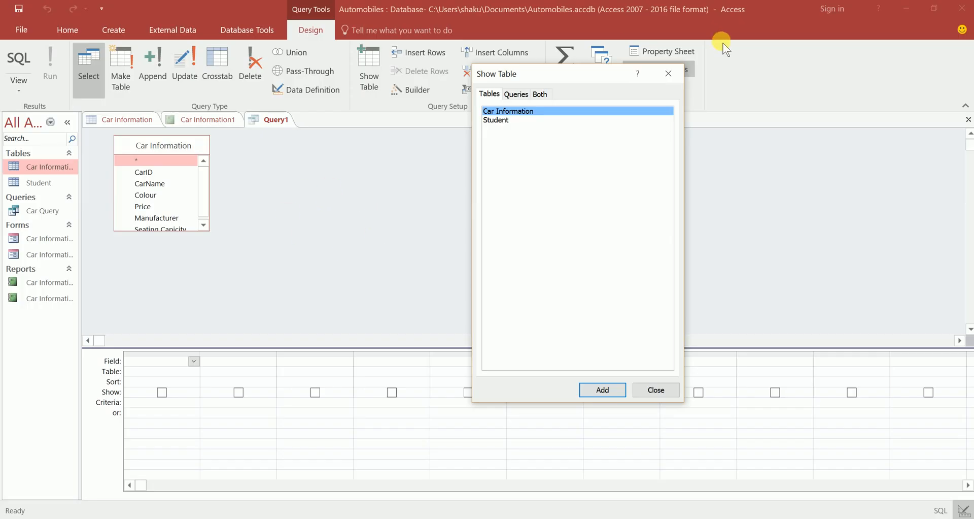
left_click(670, 73)
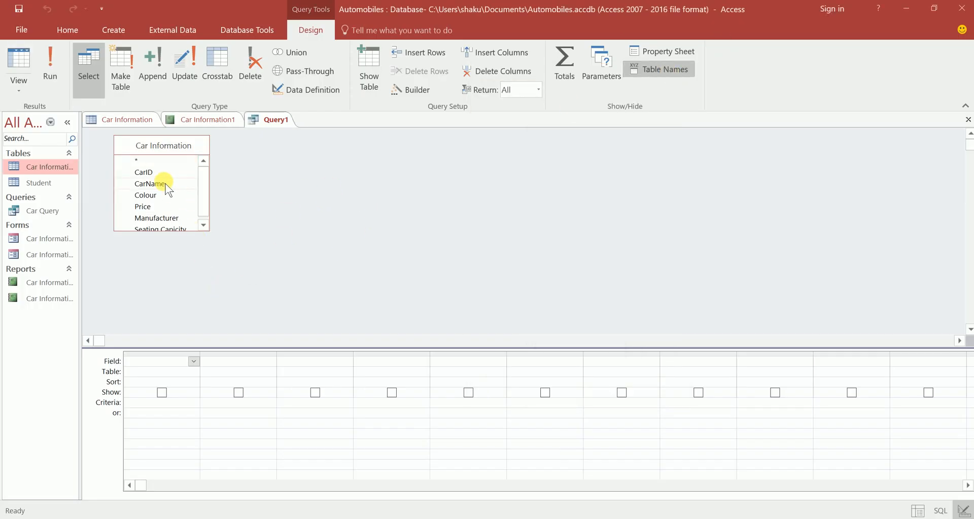
Step: Add the CarName, Colour and Manufacturer fields to the query's design grid
left_click_drag(165, 188, 153, 363)
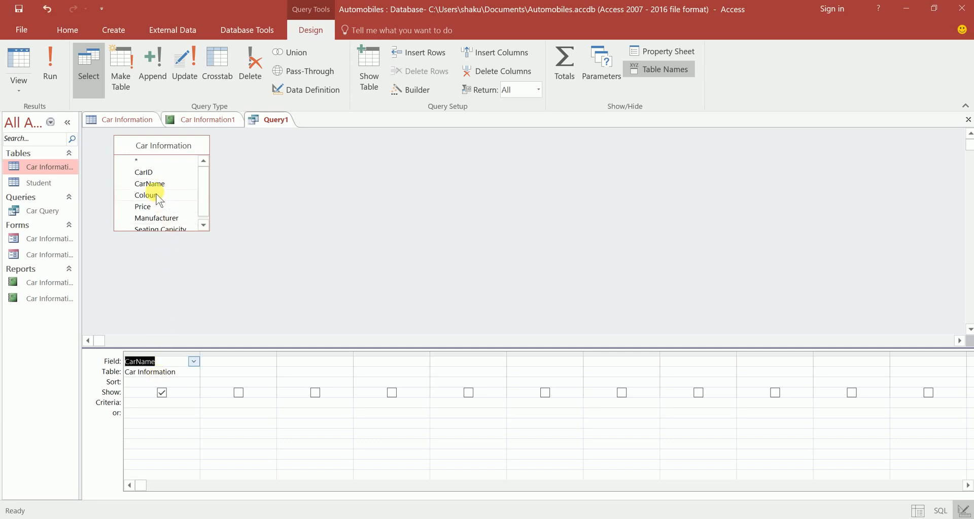
left_click_drag(154, 193, 219, 366)
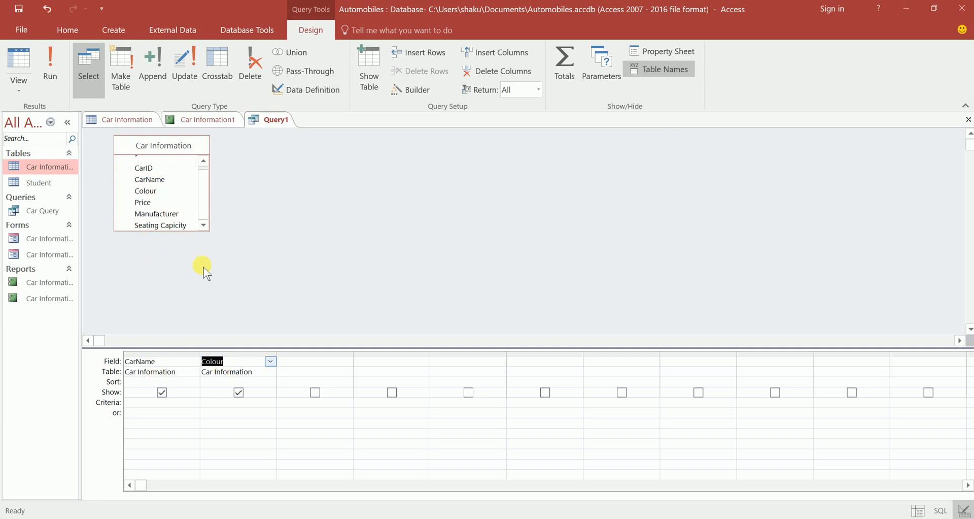
left_click_drag(173, 212, 323, 365)
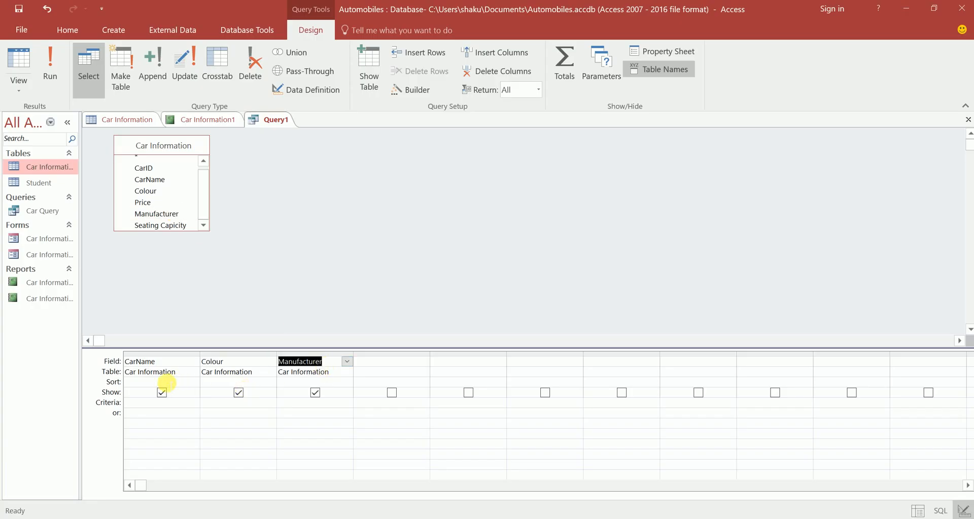
Step: Sort the query by CarName in descending order and run it
left_click(162, 385)
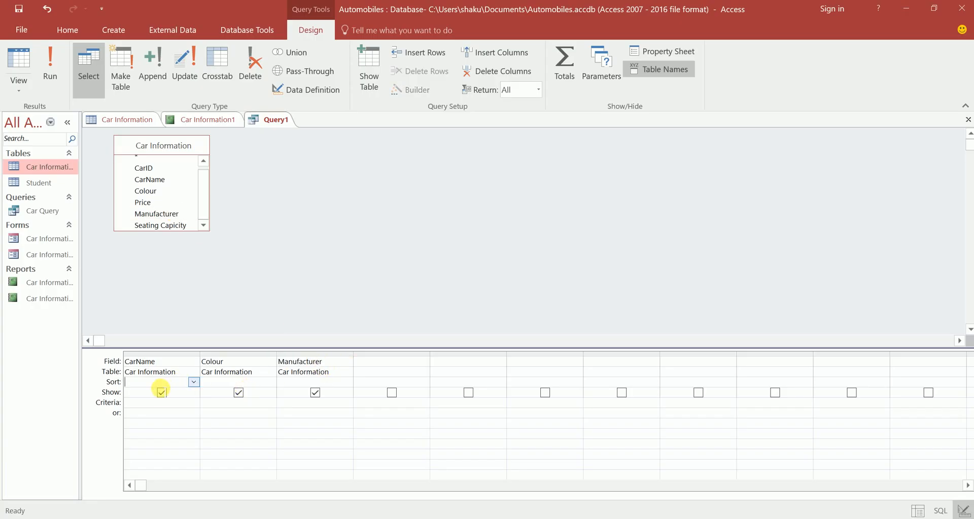
left_click(195, 383)
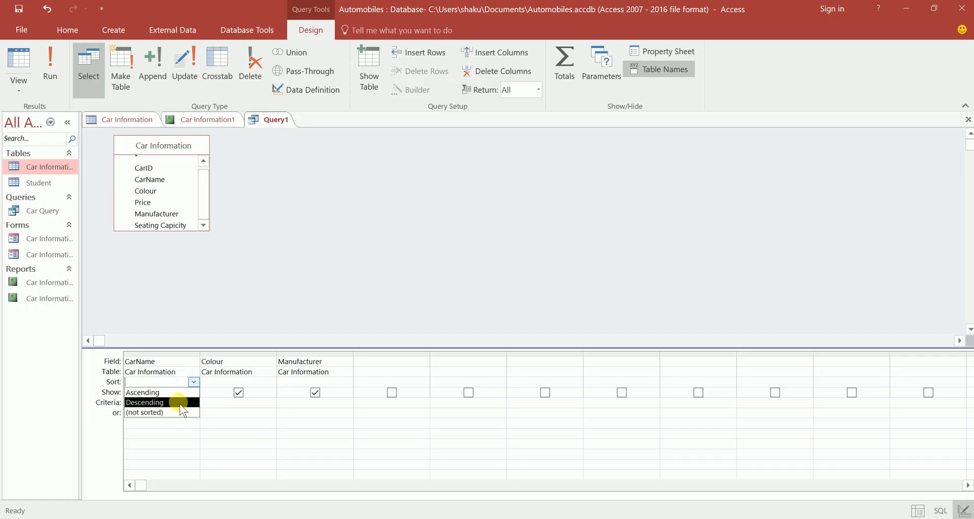
left_click(181, 406)
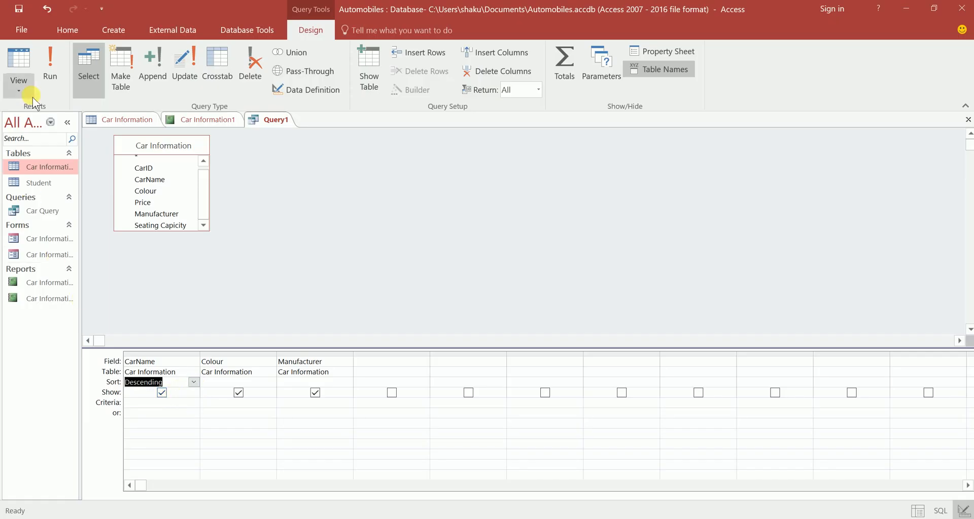
left_click(53, 66)
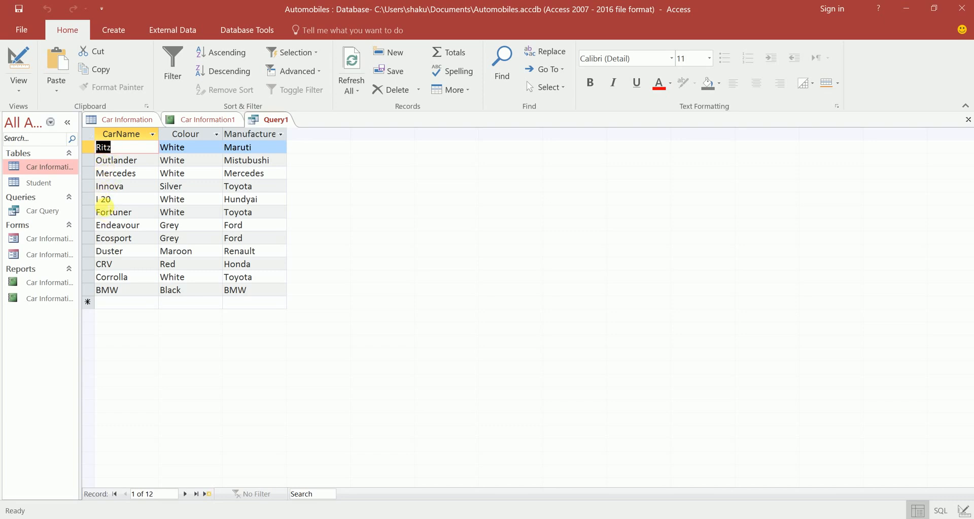
Step: Return the query to design view, set the criteria "White" for Colour and "Toyota" for Manufacturer, and run it
left_click(272, 120)
right_click(272, 121)
left_click(298, 178)
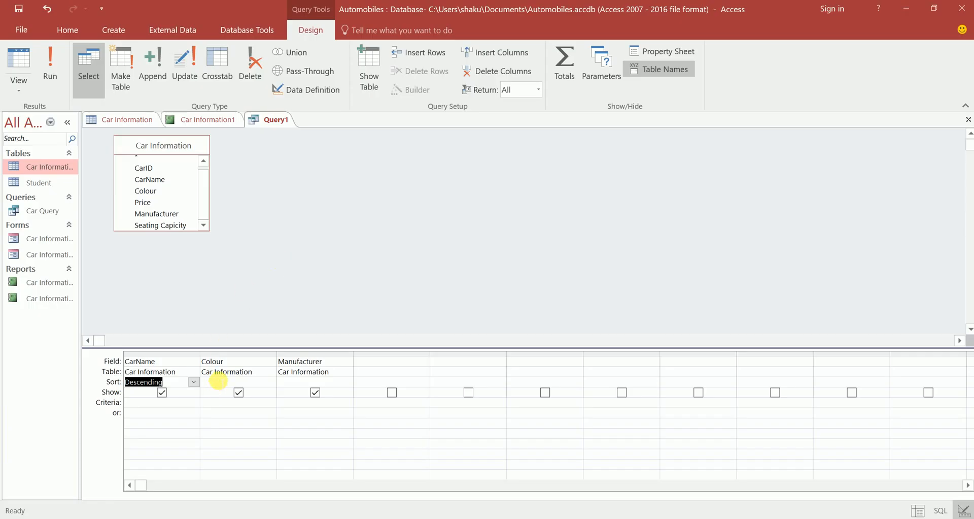
left_click(222, 407)
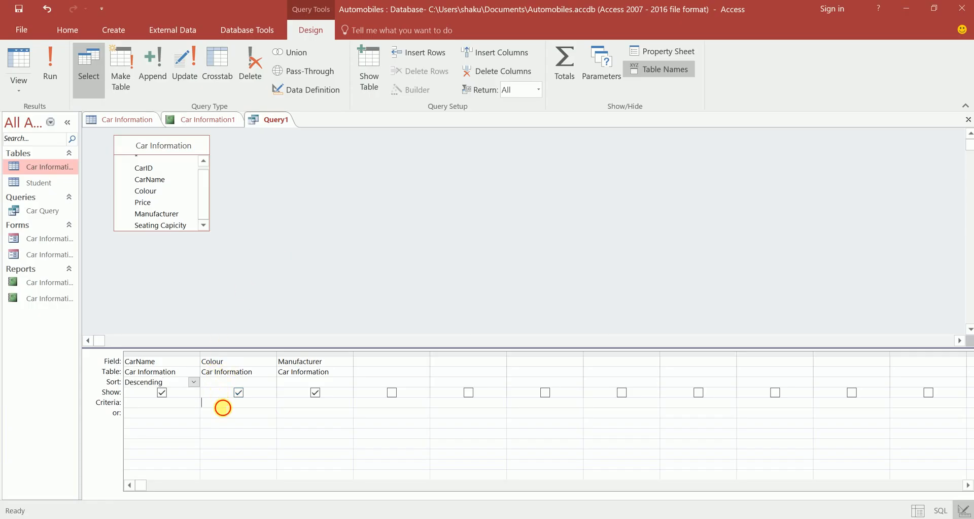
type("\"White")
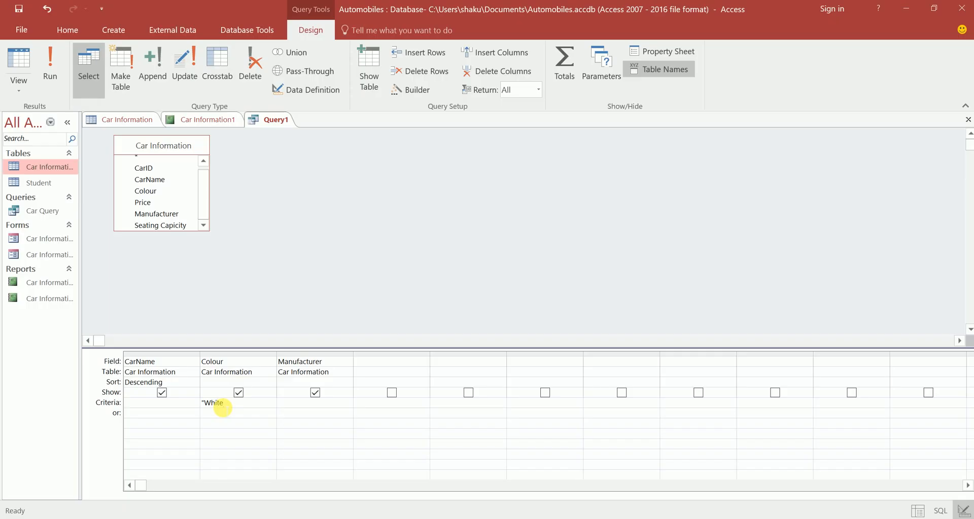
type("\"")
left_click(284, 402)
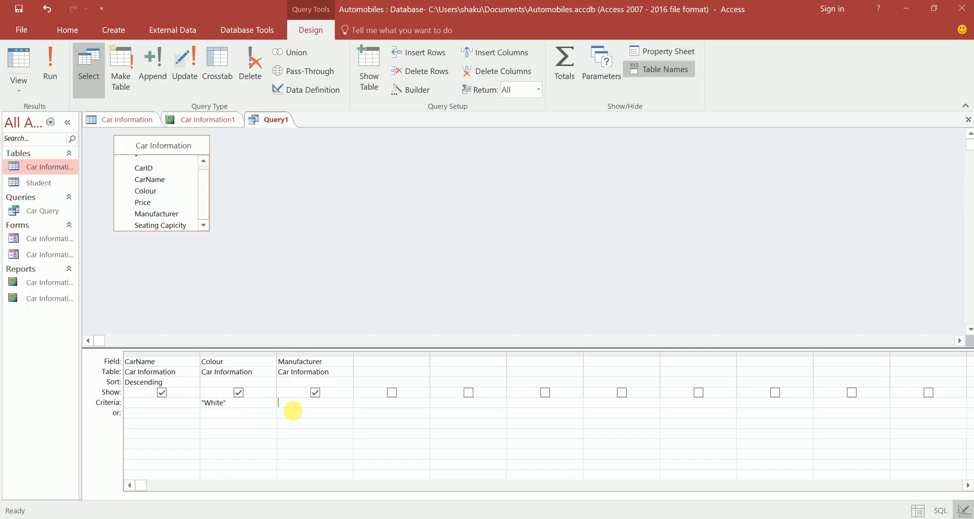
type("\"Toyota")
left_click(53, 74)
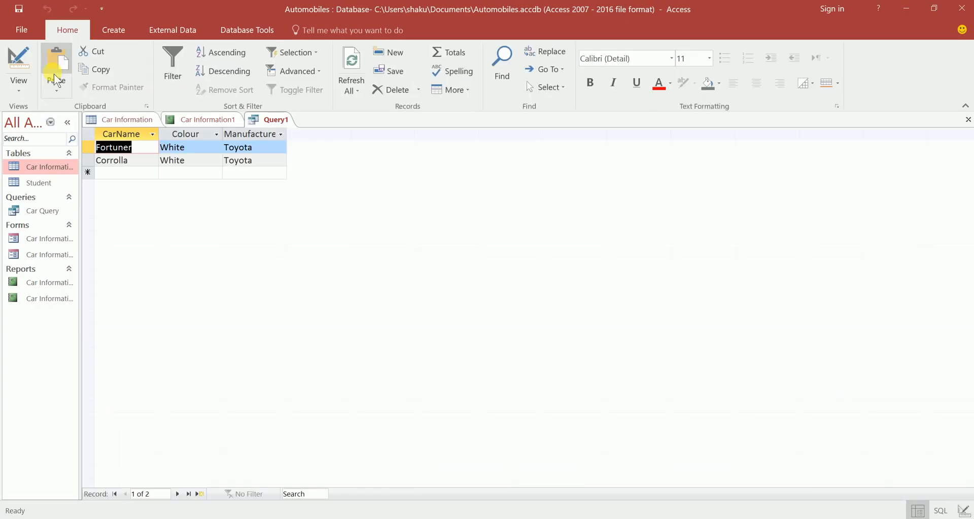